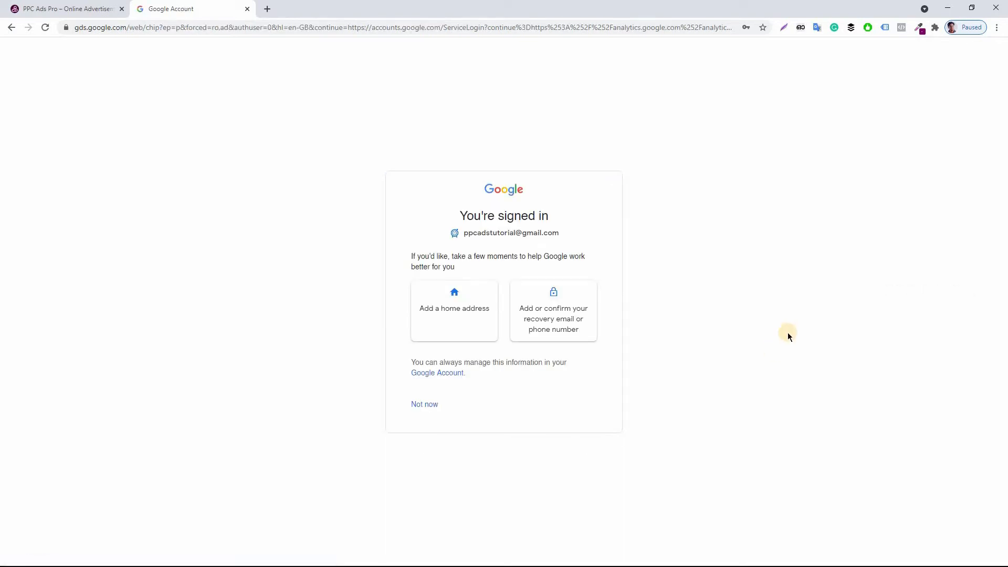
Skip the recovery information suggestions, start the Analytics account setup and name the account PPC Ads Pro, continuing to property setup
click(427, 406)
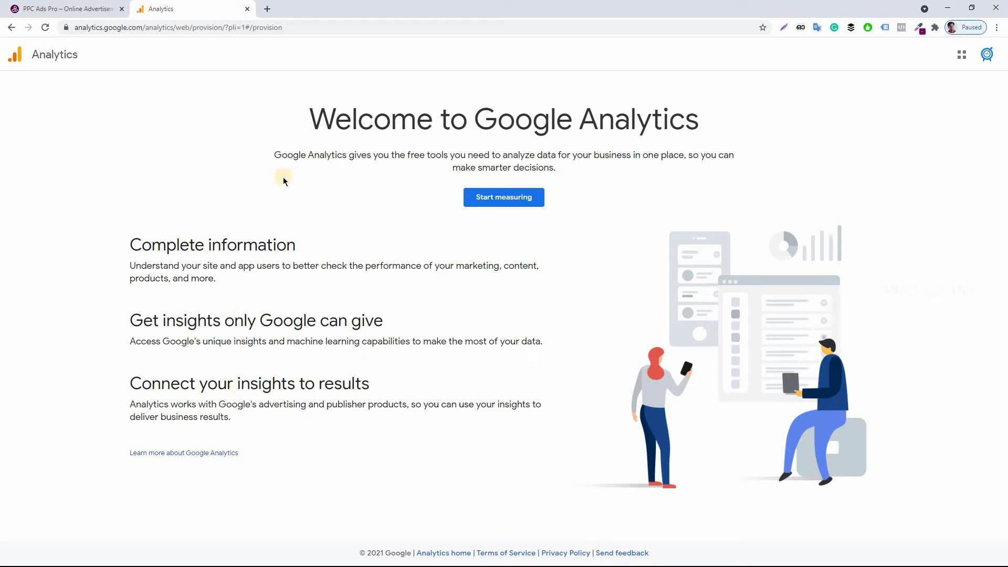
click(506, 205)
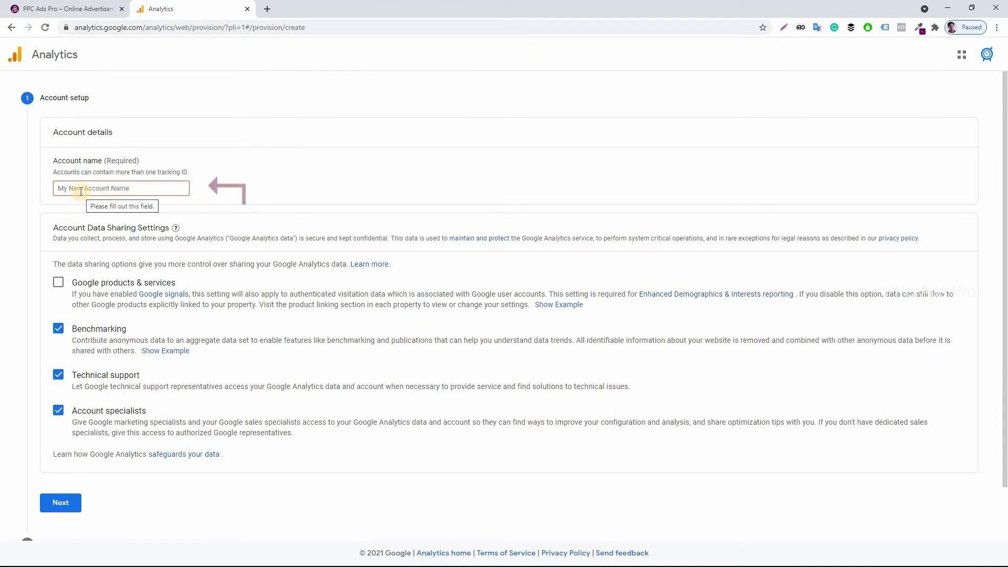
click(122, 188)
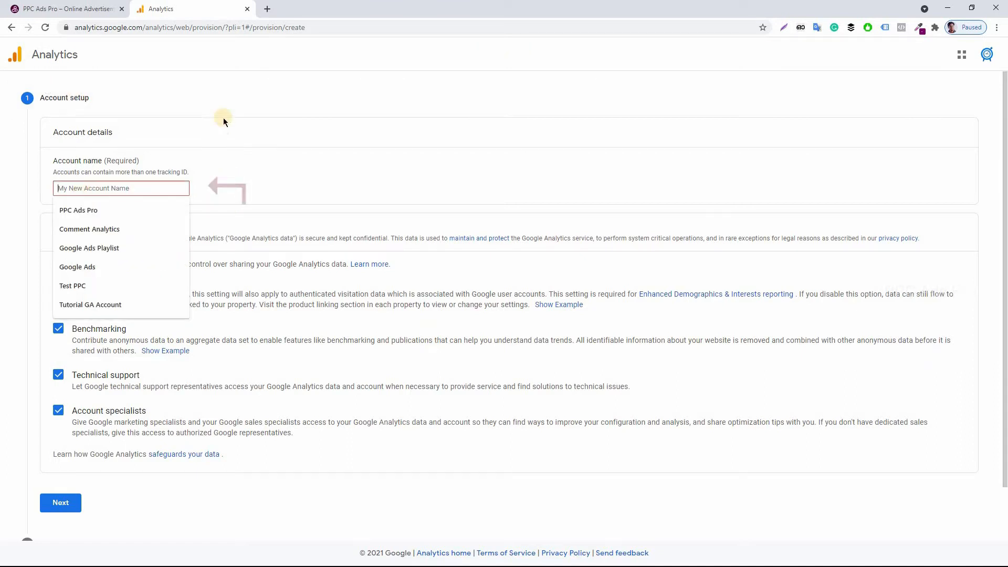
click(242, 78)
scroll(276, 288, down, 2)
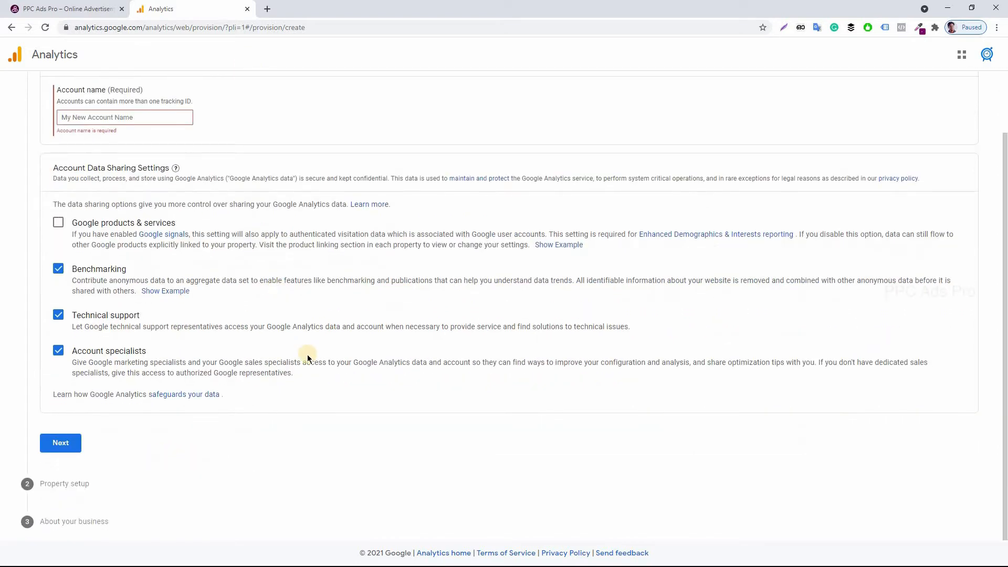
scroll(307, 354, up, 2)
click(85, 182)
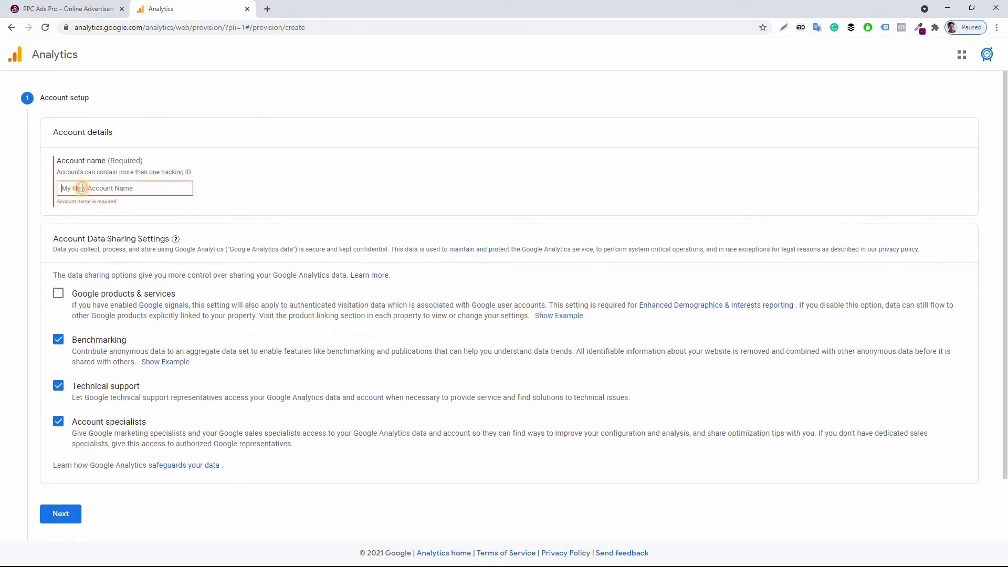
click(79, 209)
key(ctrl+a)
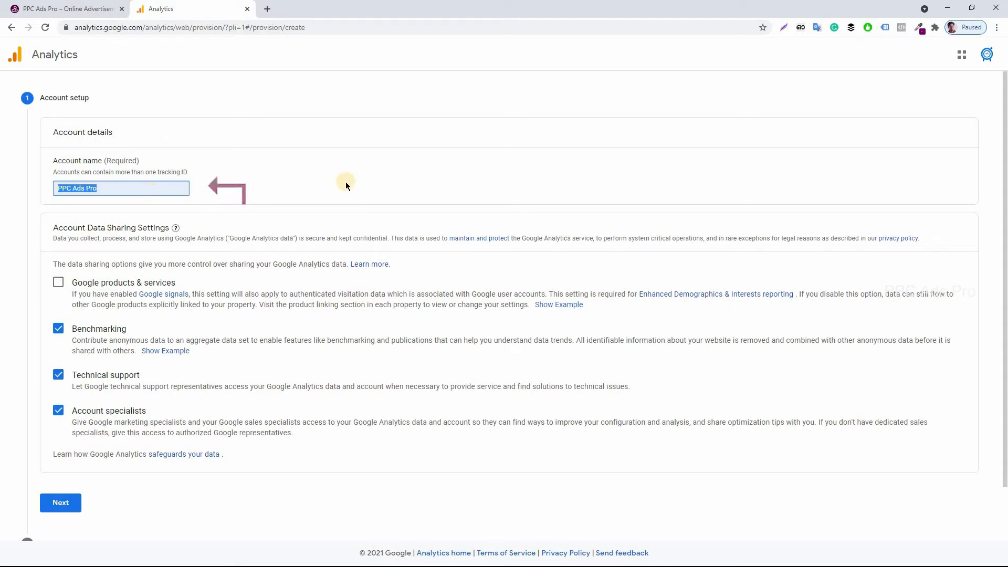
text(PPC Ads Pro)
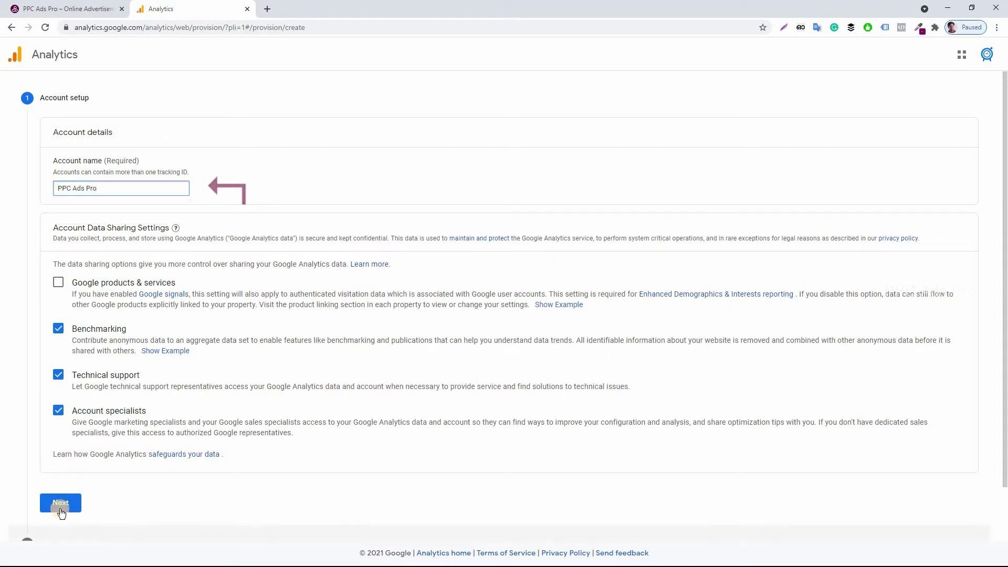
scroll(139, 442, down, 1)
click(64, 448)
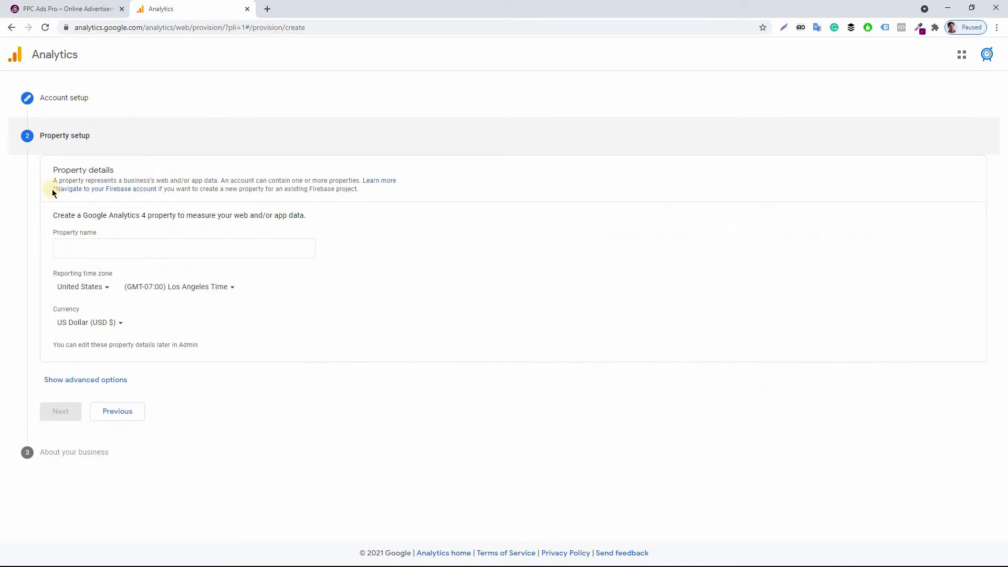
Name the property PPC Analytics Account, with United Arab Emirates as reporting time zone and United Arab Emirates Dirham as currency
click(113, 248)
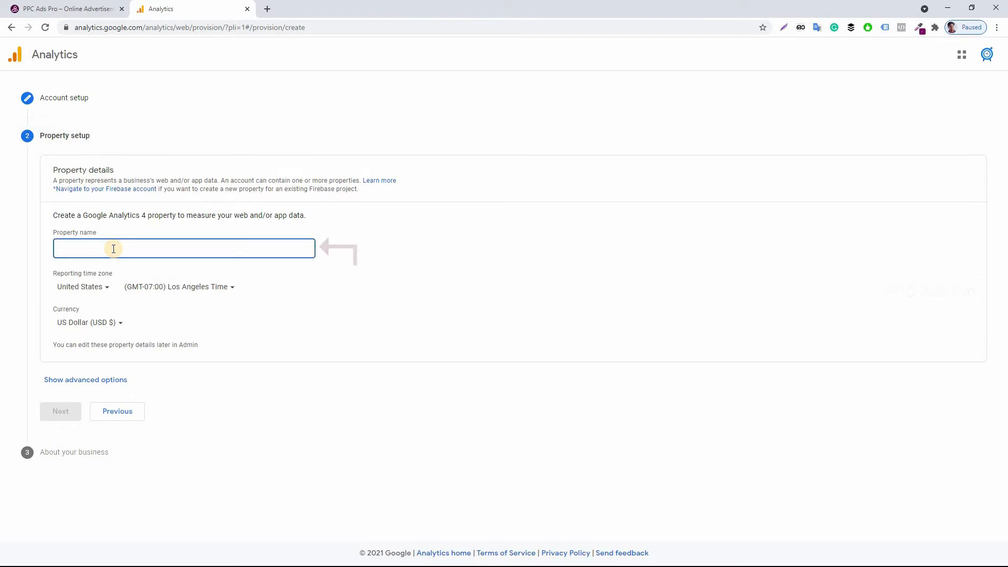
text(PPC Analytics Account)
click(105, 291)
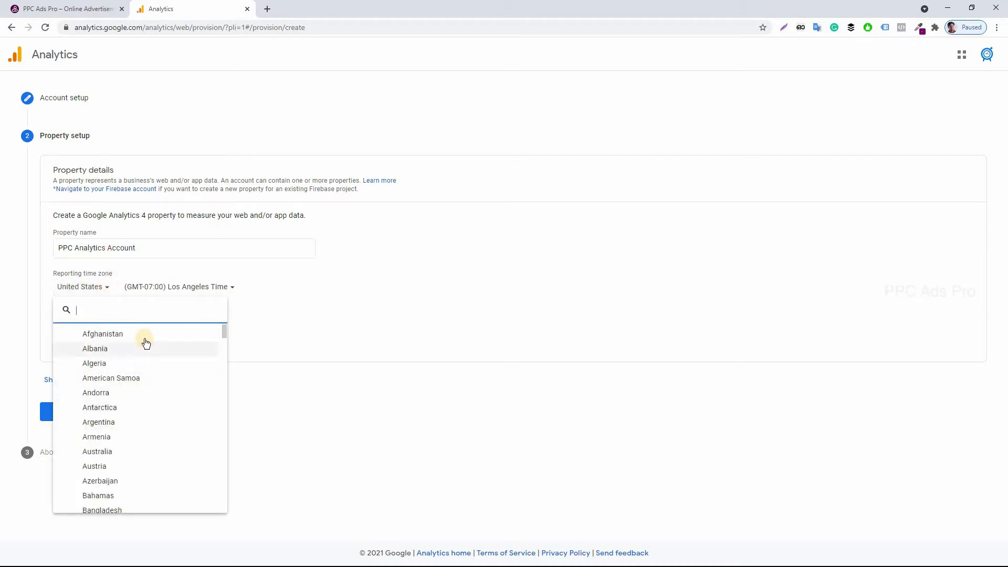
text(u)
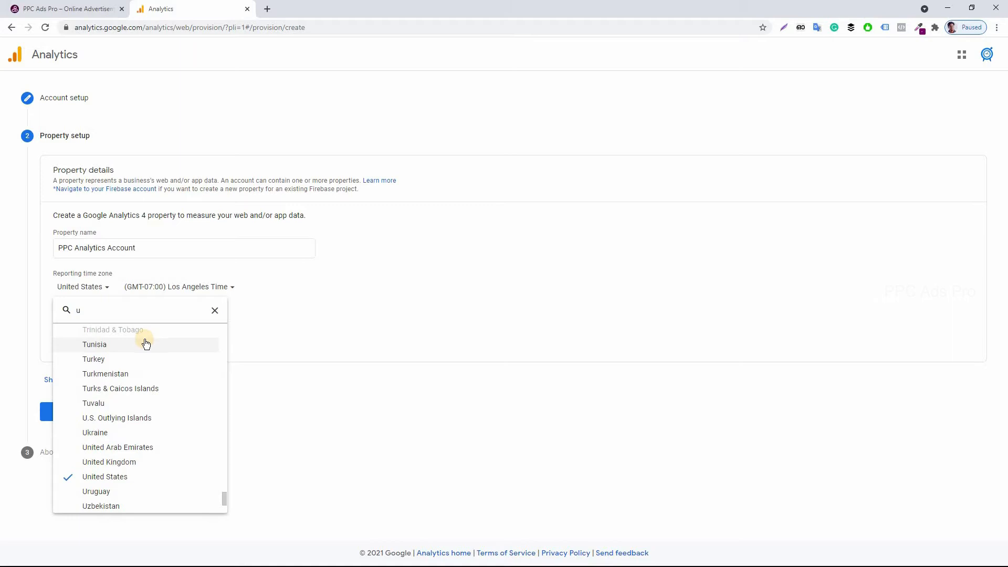
click(126, 449)
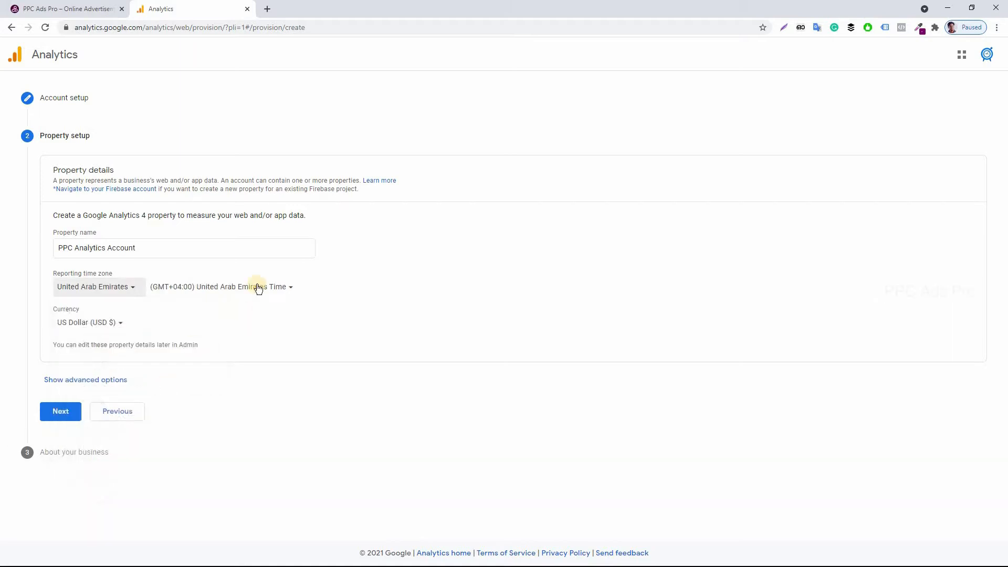
click(119, 330)
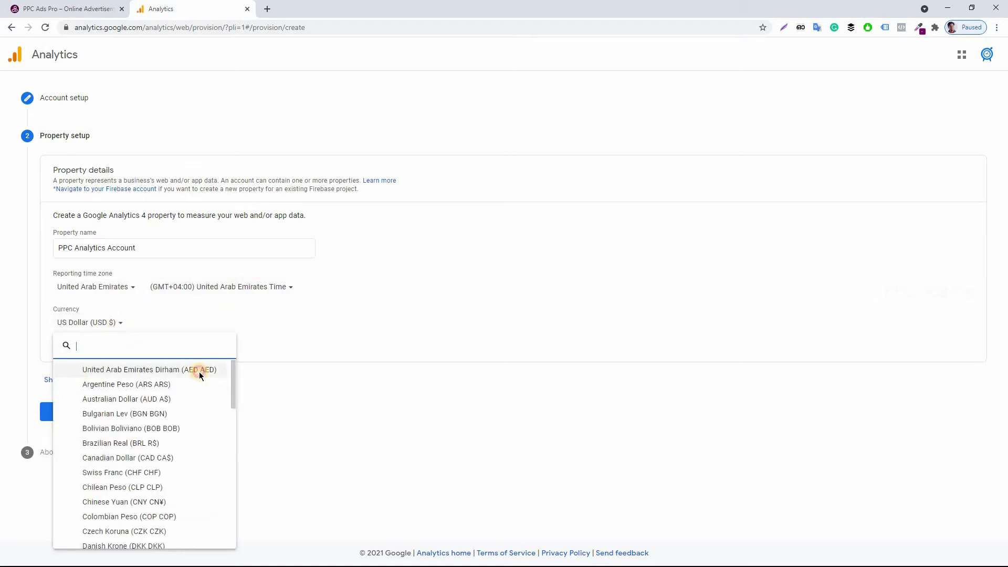
click(200, 370)
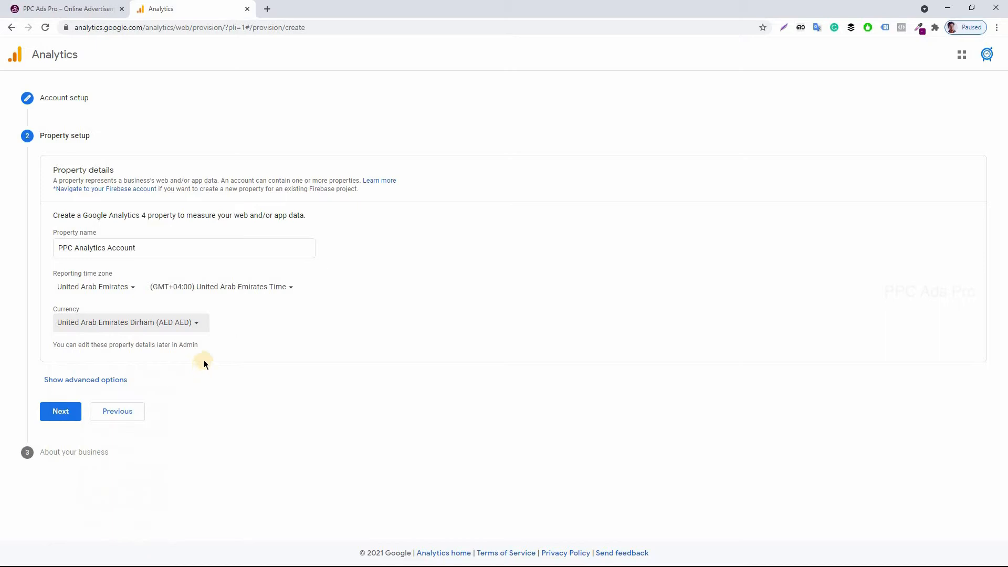
click(117, 384)
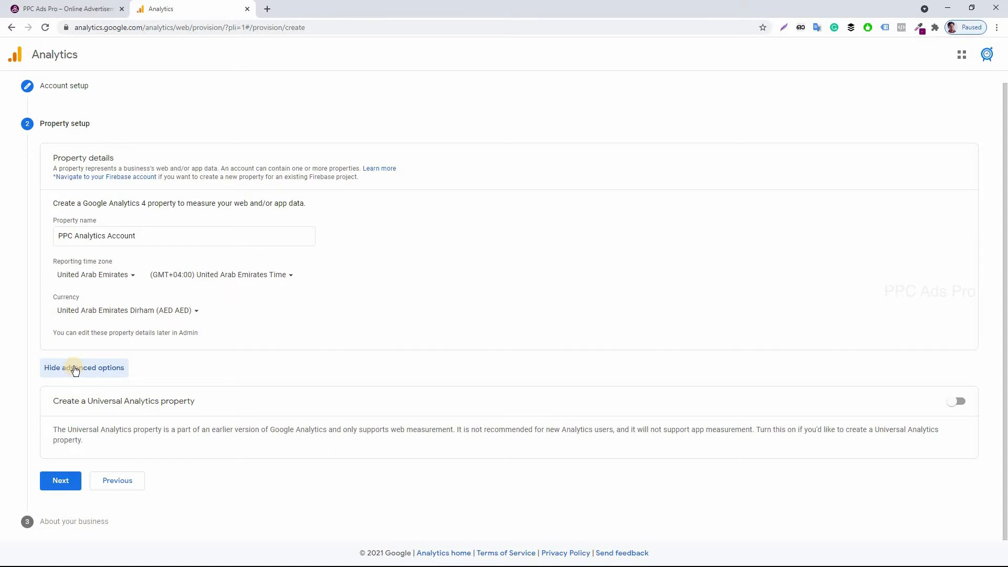
click(956, 402)
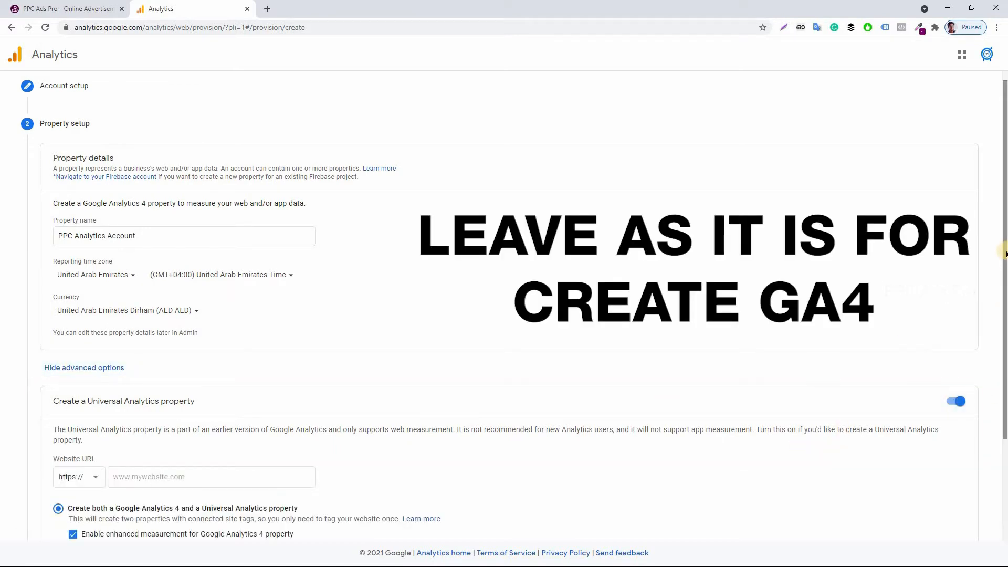
drag(1003, 263, 1004, 347)
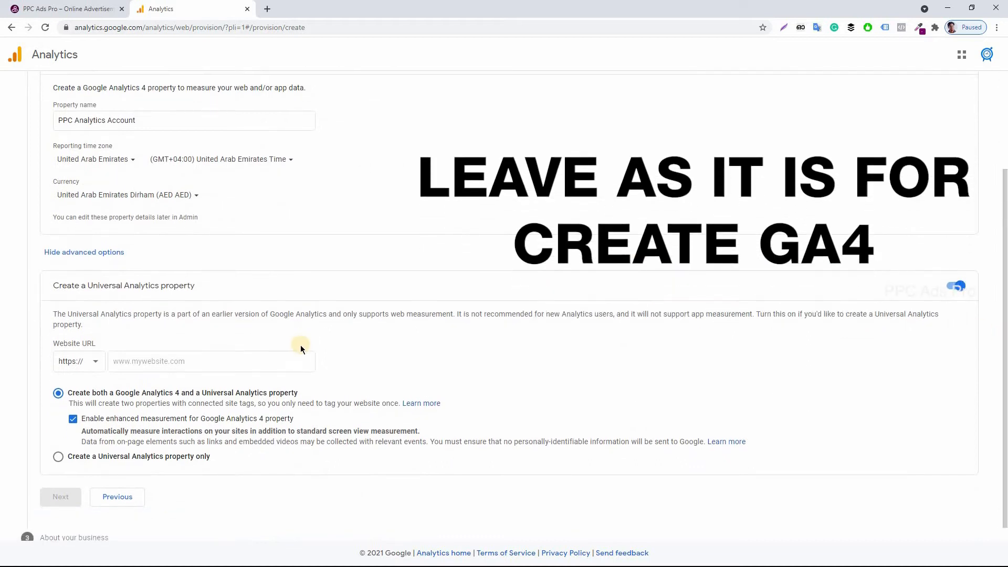
click(955, 286)
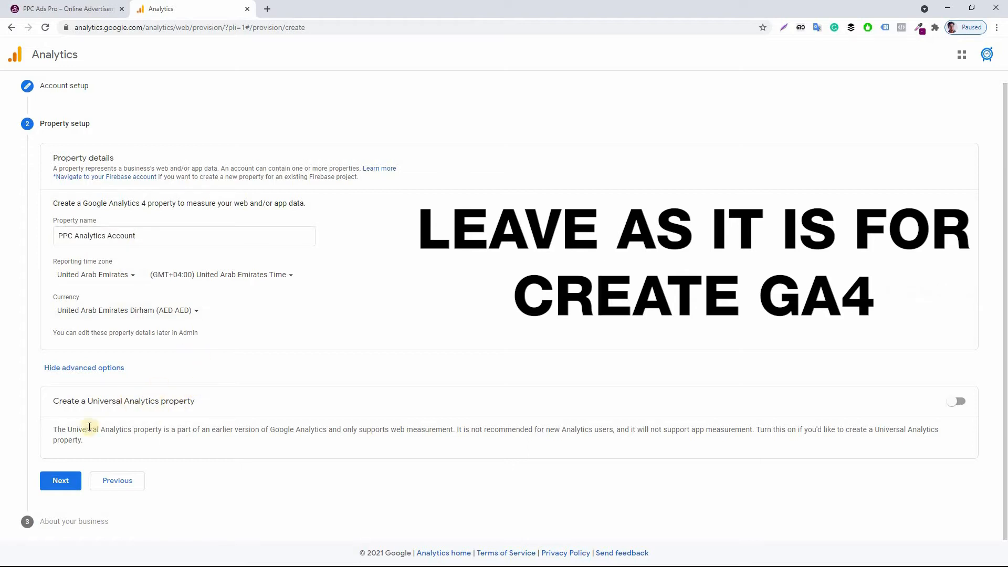
Proceed to the business information and choose Online Communities as the industry category
click(61, 482)
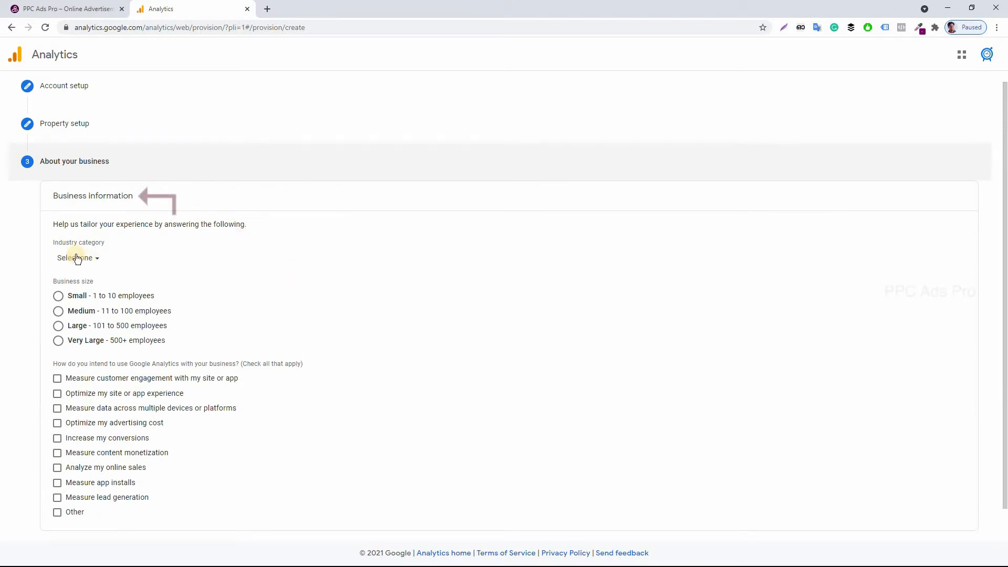
click(97, 259)
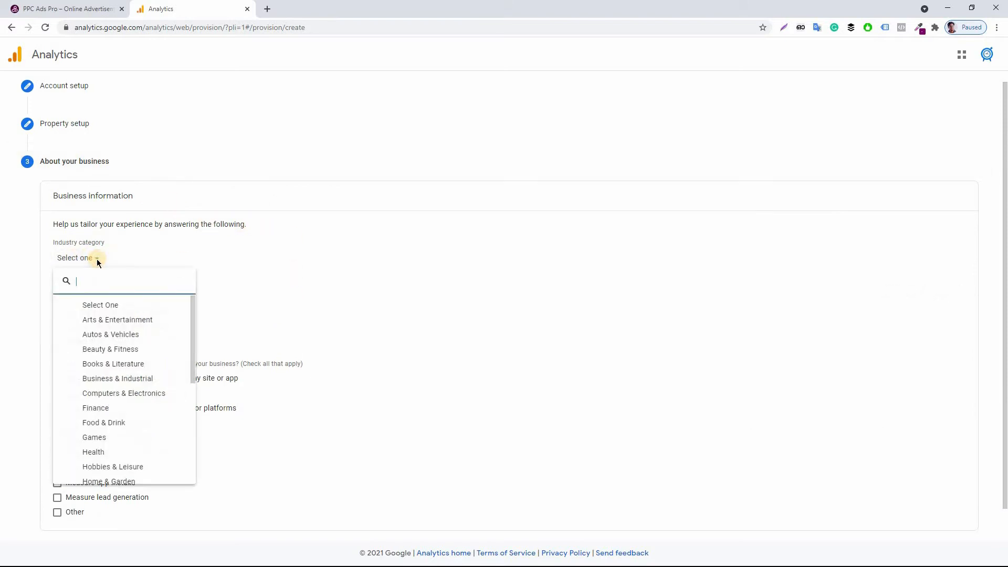
double_click(94, 197)
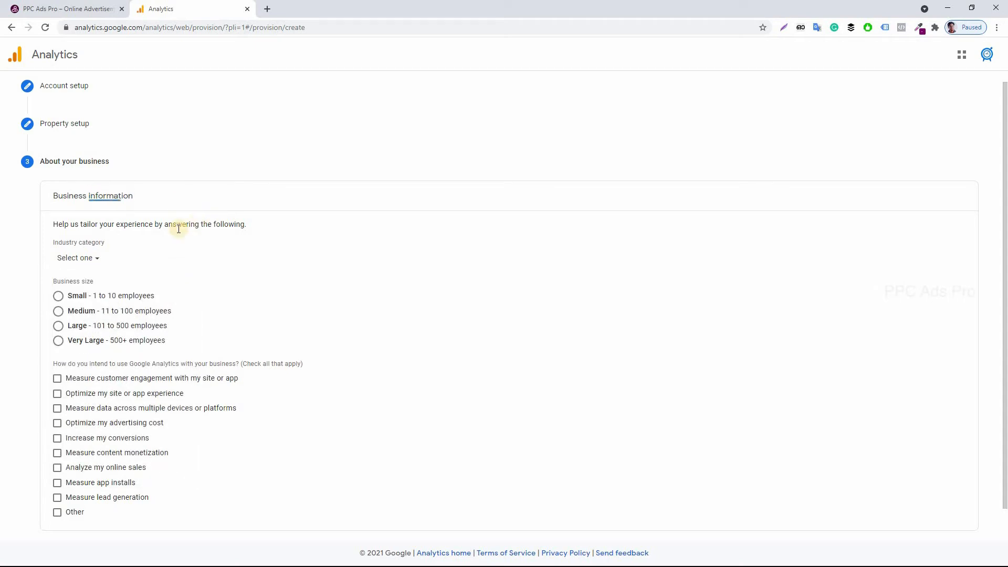
click(70, 286)
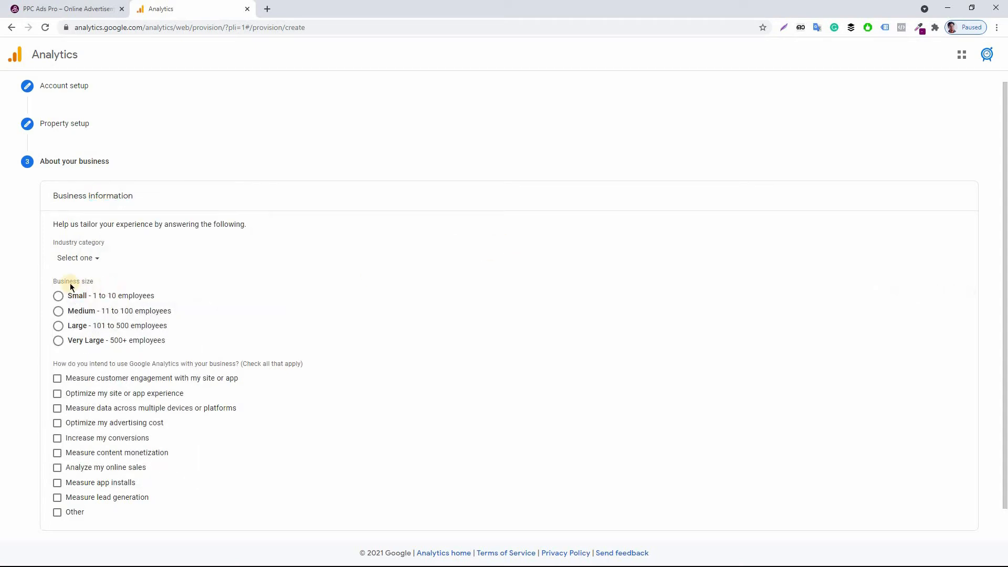
click(93, 259)
drag(194, 342, 193, 304)
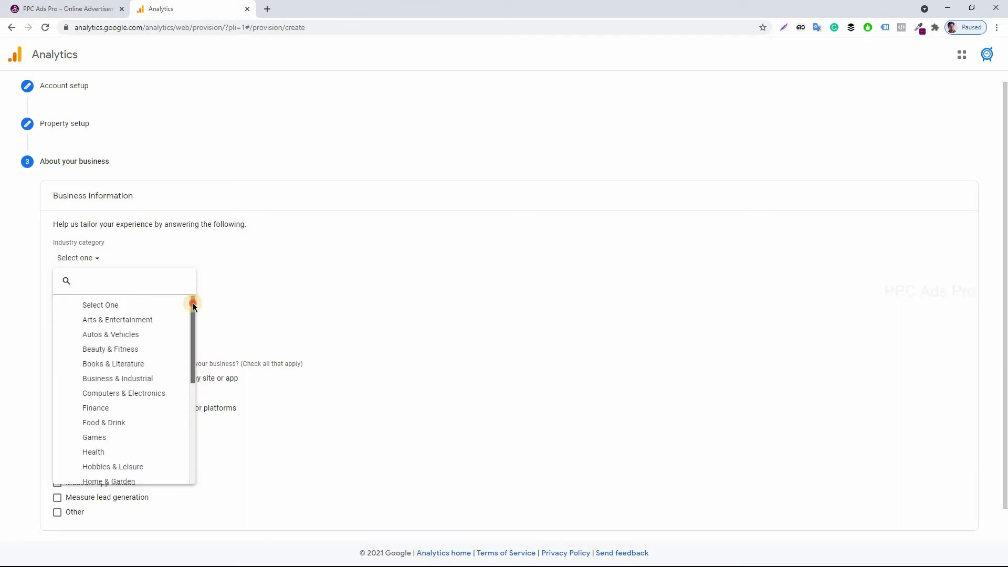
click(135, 319)
scroll(135, 320, down, 2)
click(162, 476)
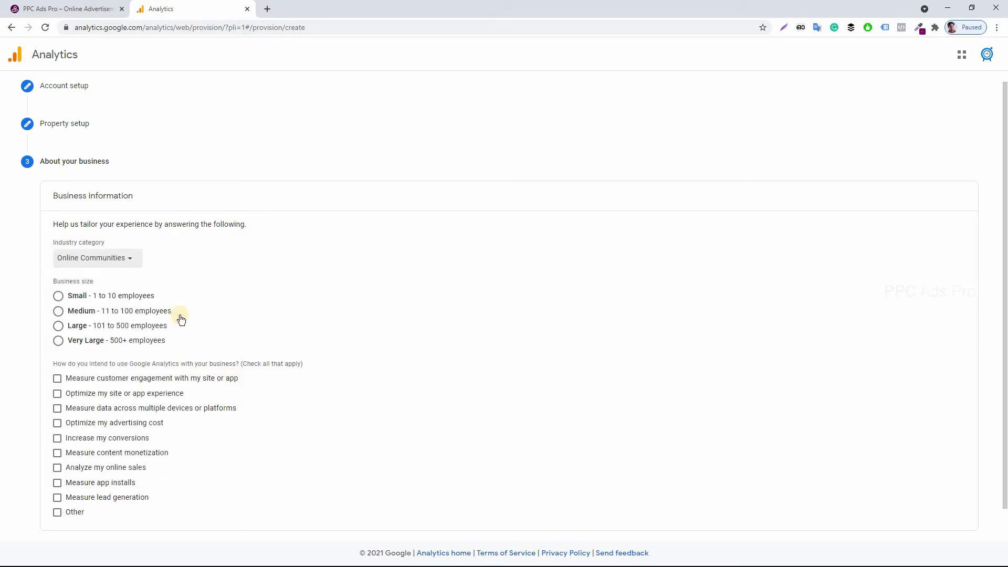
Set the business size to Small, select customer engagement, site optimization, lead generation and online sales as intended uses, and submit the account for creation
click(60, 298)
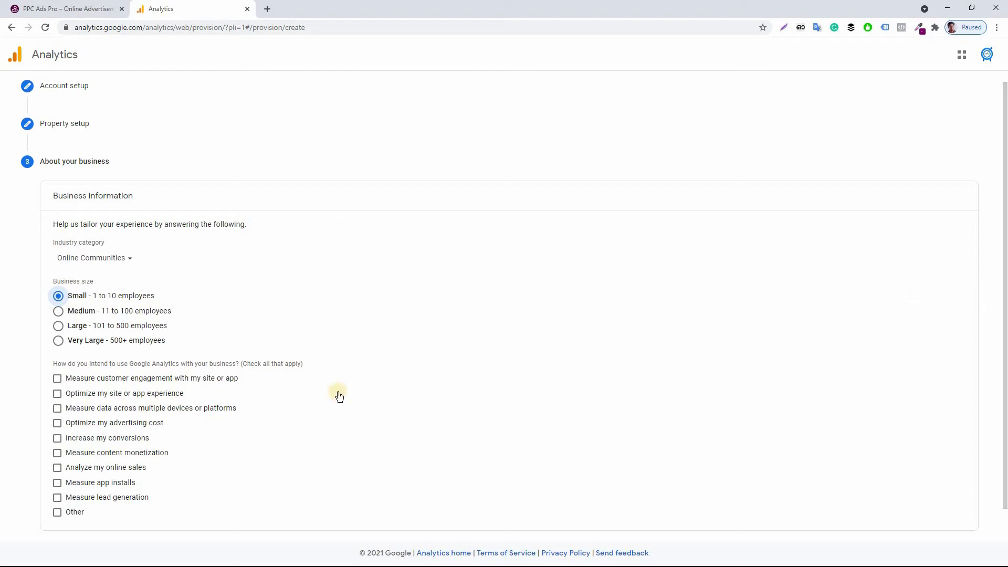
click(57, 379)
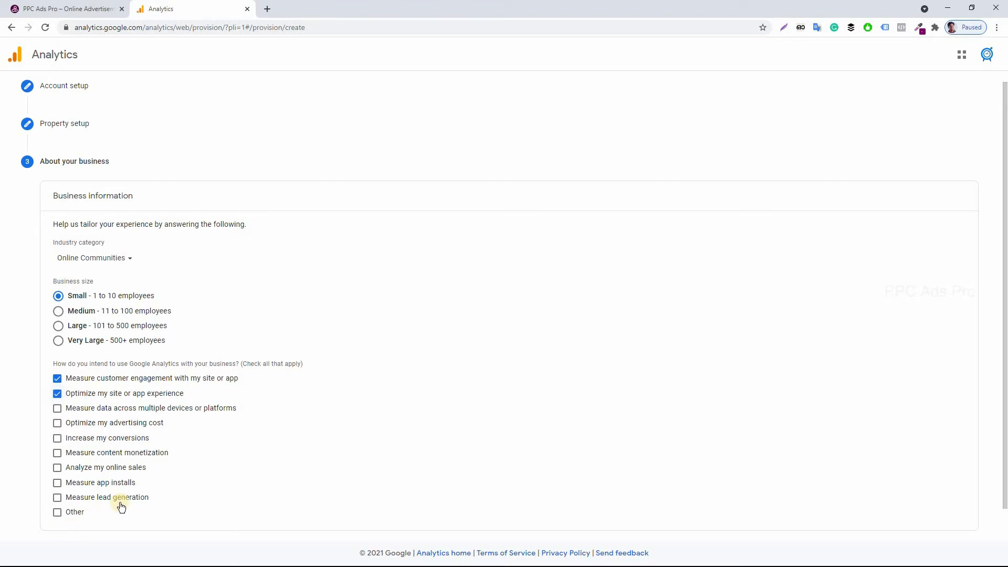
click(59, 498)
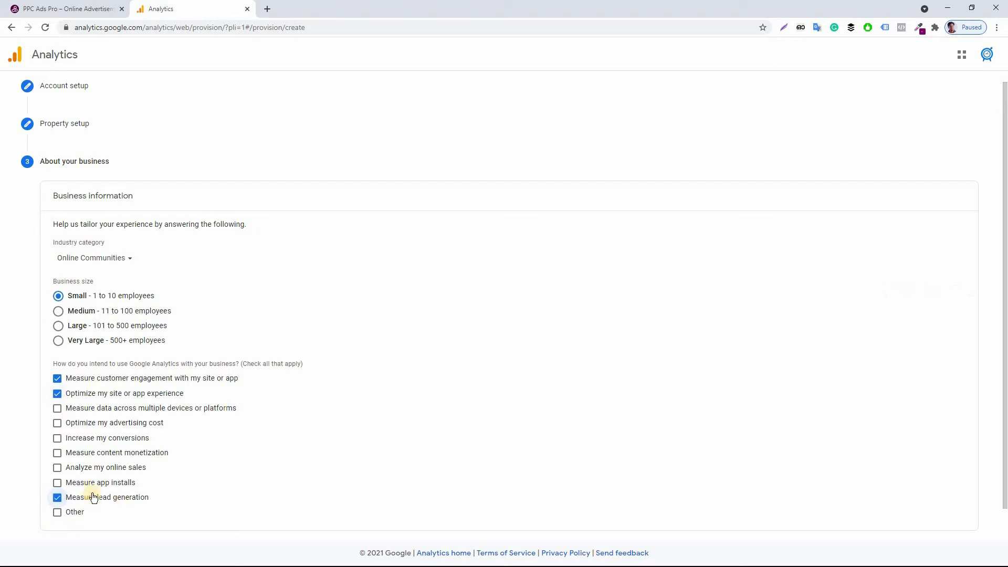
click(58, 468)
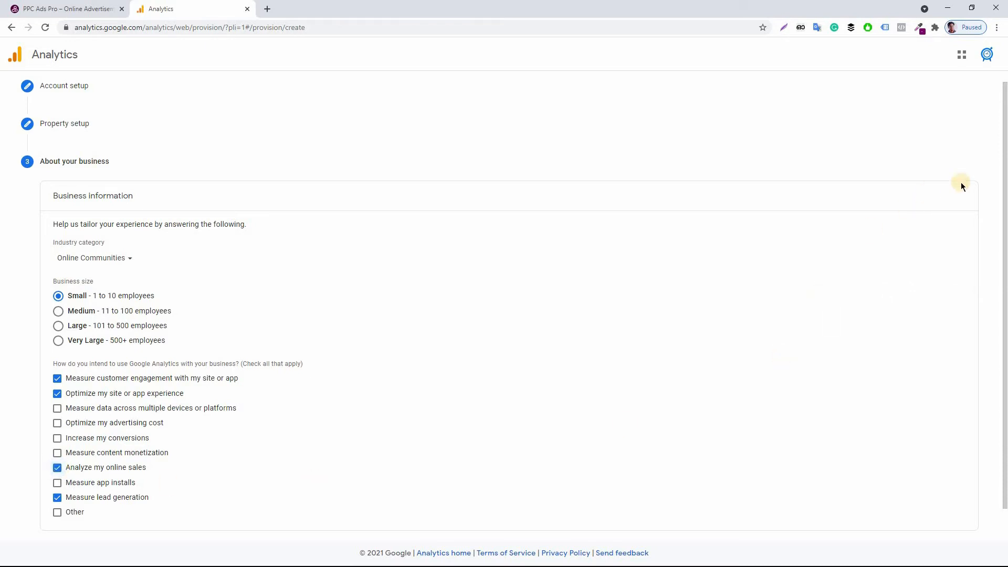
drag(1006, 240, 1001, 334)
click(70, 518)
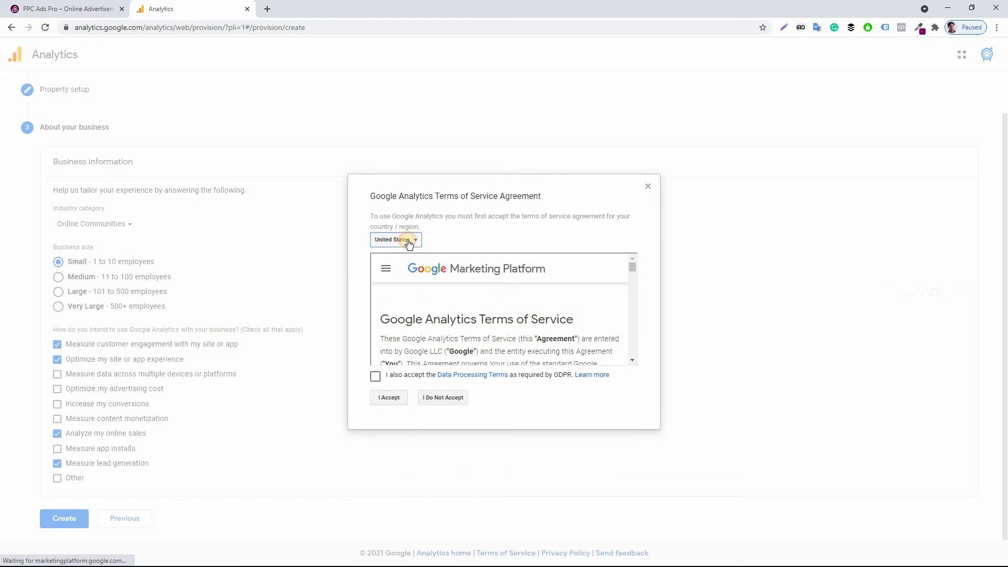
Accept the United Arab Emirates terms of service including the GDPR Data Processing Terms, and save the email communication preferences with all options enabled
click(409, 243)
text(uni)
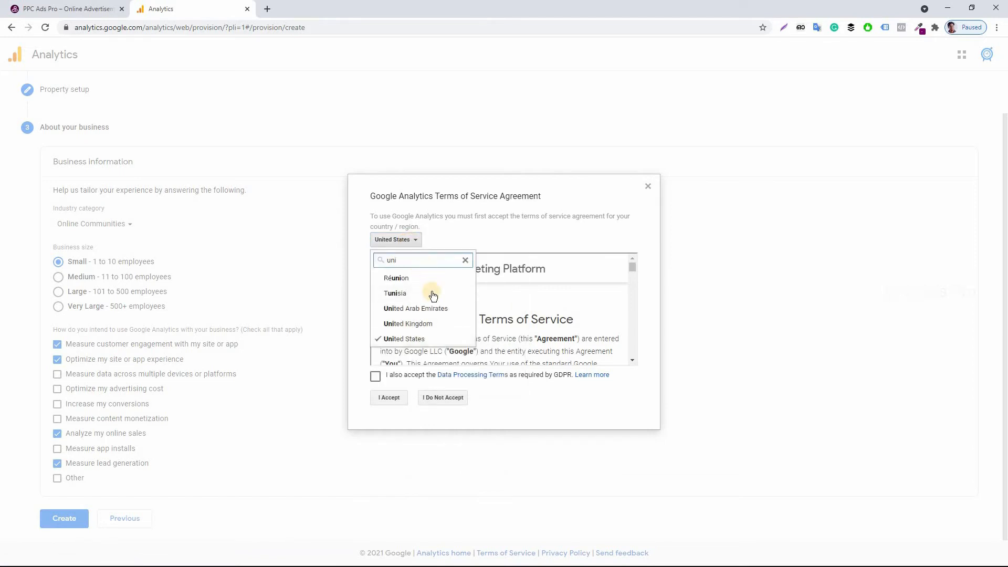
click(430, 308)
click(376, 376)
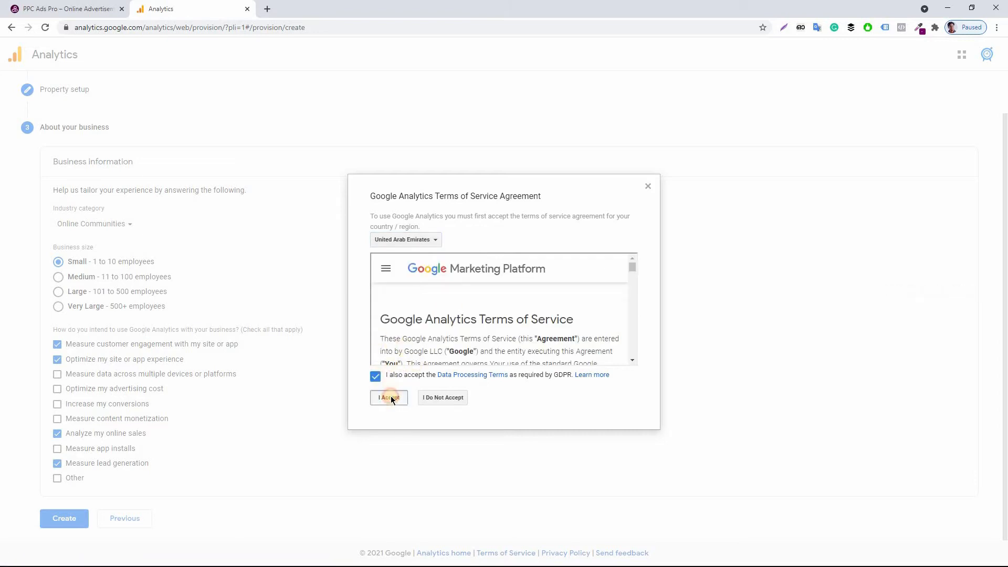
click(390, 398)
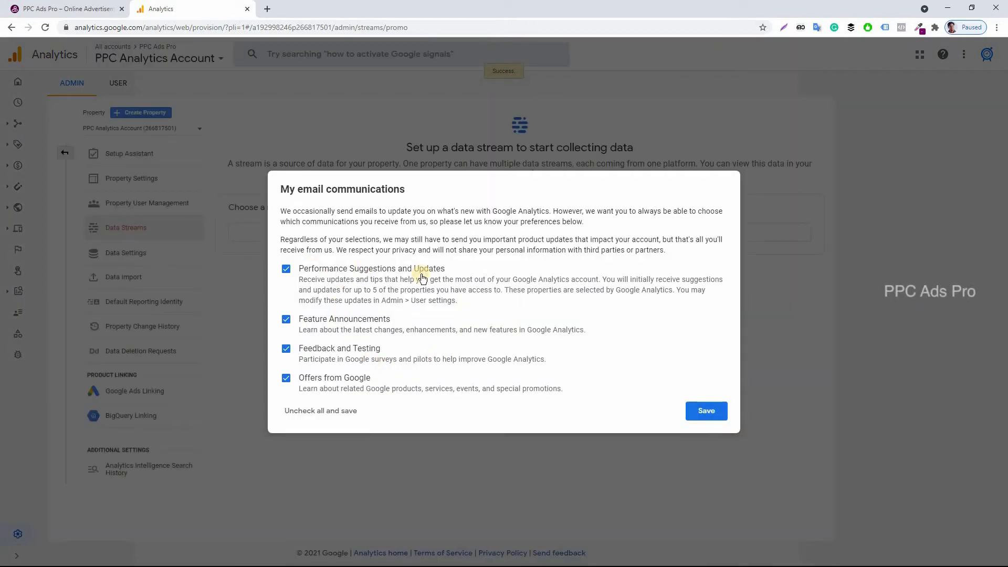
click(706, 411)
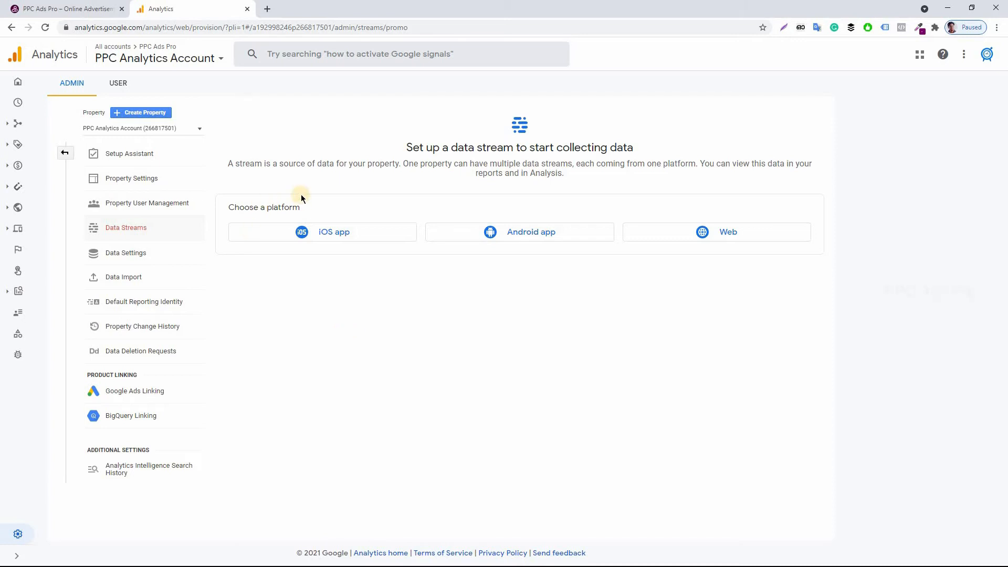
drag(304, 209, 237, 207)
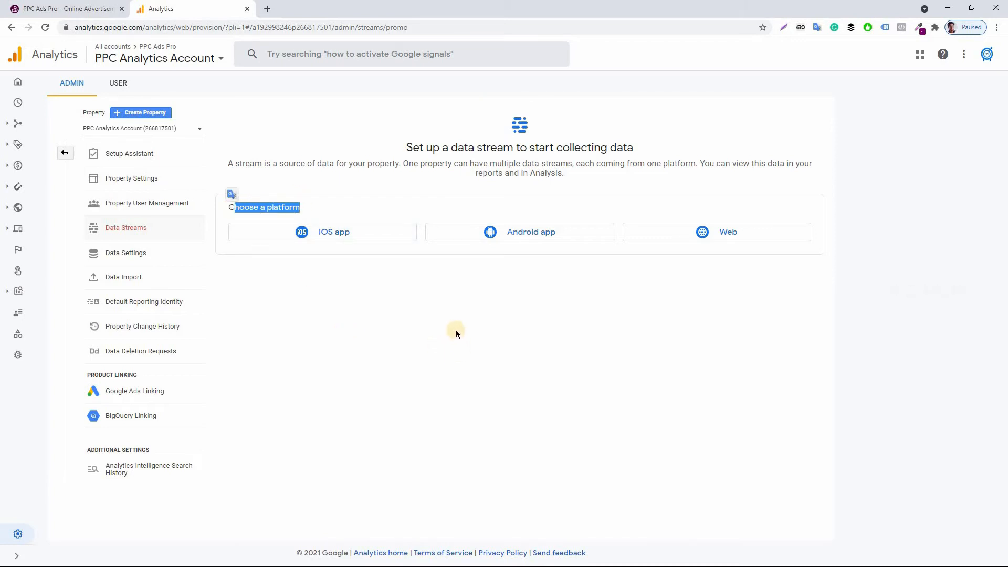
click(304, 218)
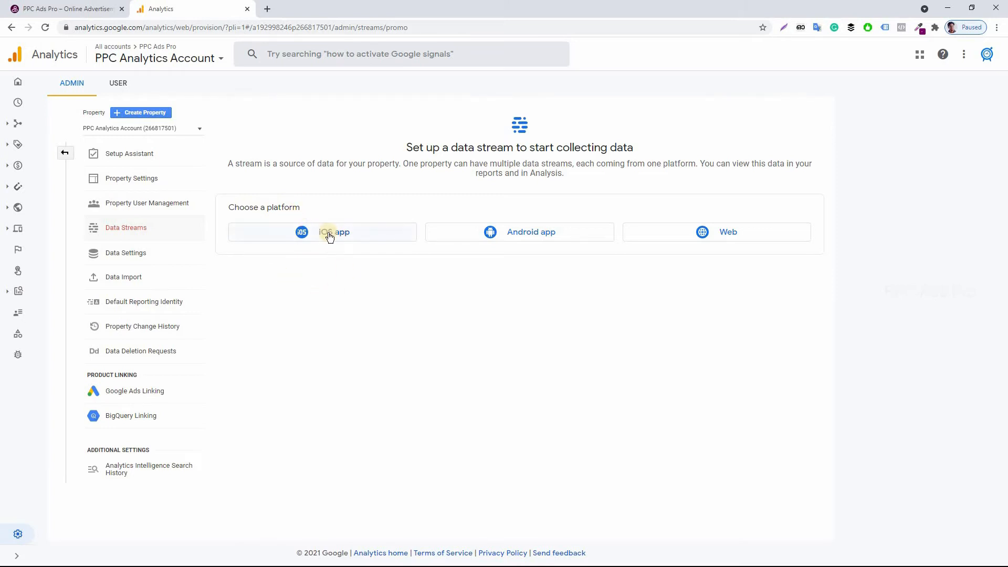
Start setting up a web data stream and check the PPC Ads Pro site's address and connection security in its open browser tab
click(727, 233)
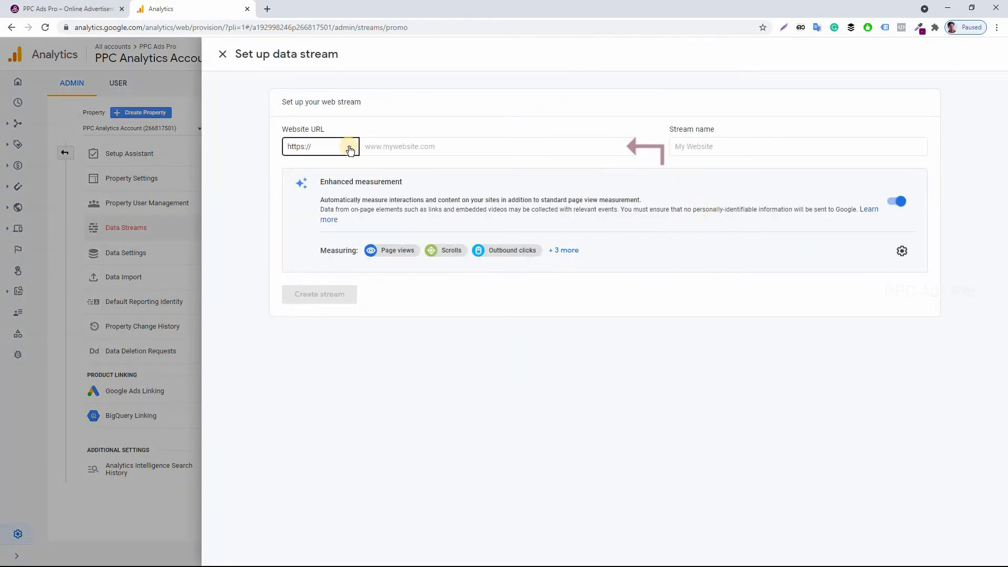
click(67, 9)
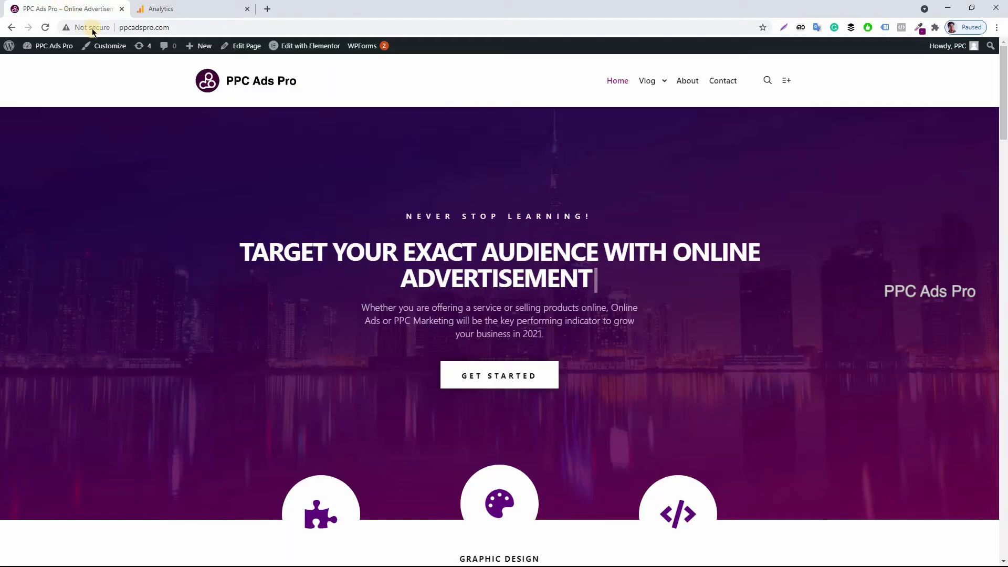
click(126, 27)
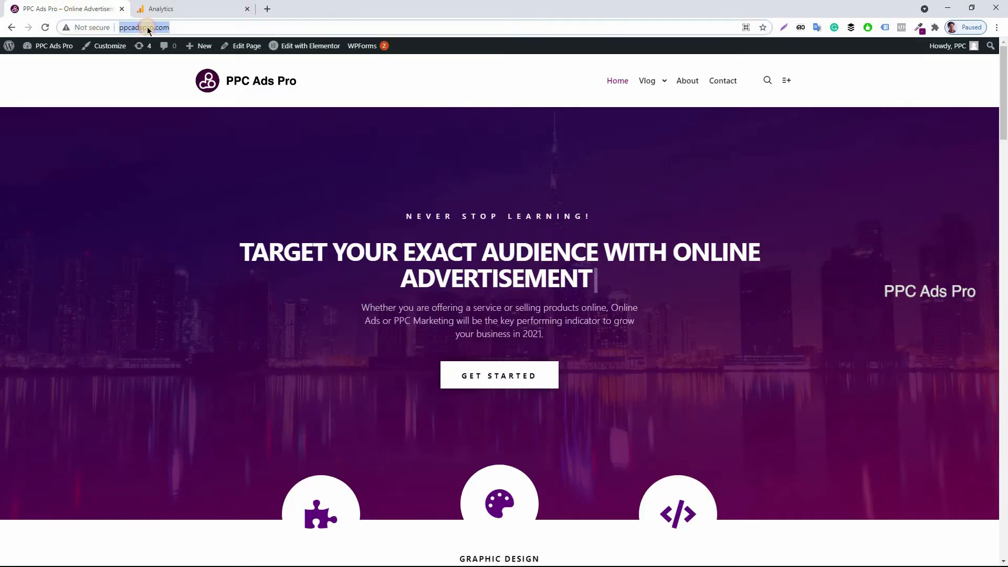
click(68, 29)
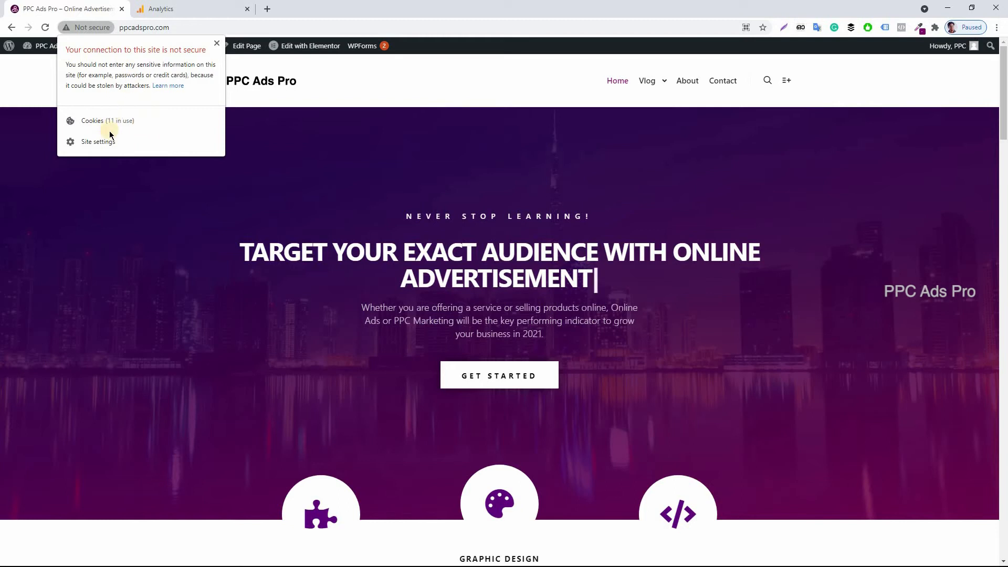
click(177, 27)
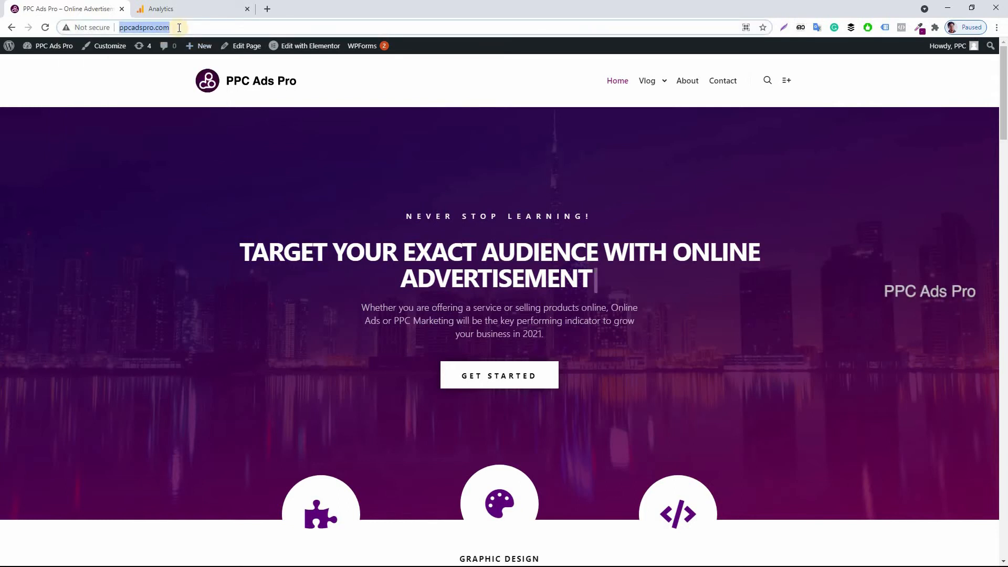
click(175, 10)
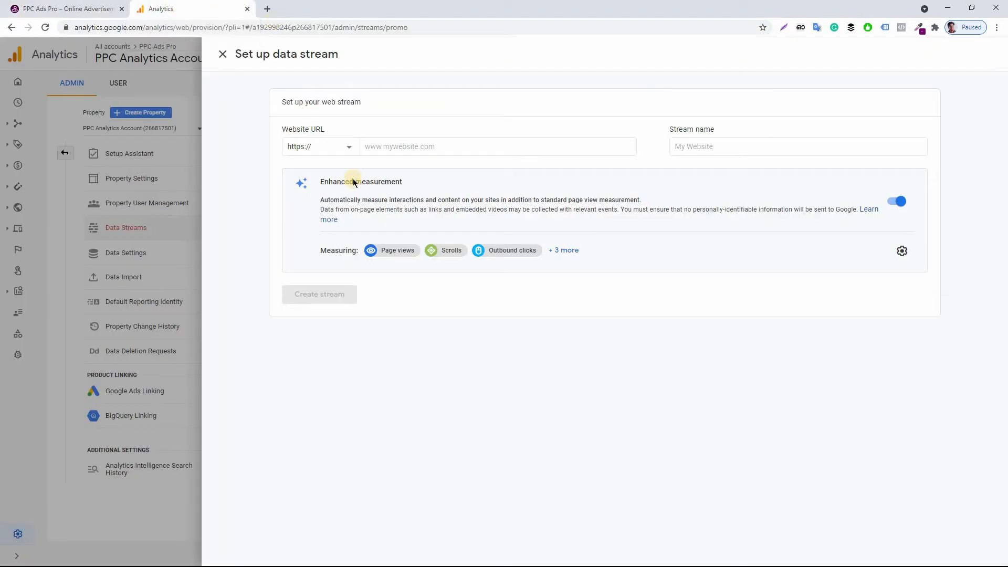
click(344, 150)
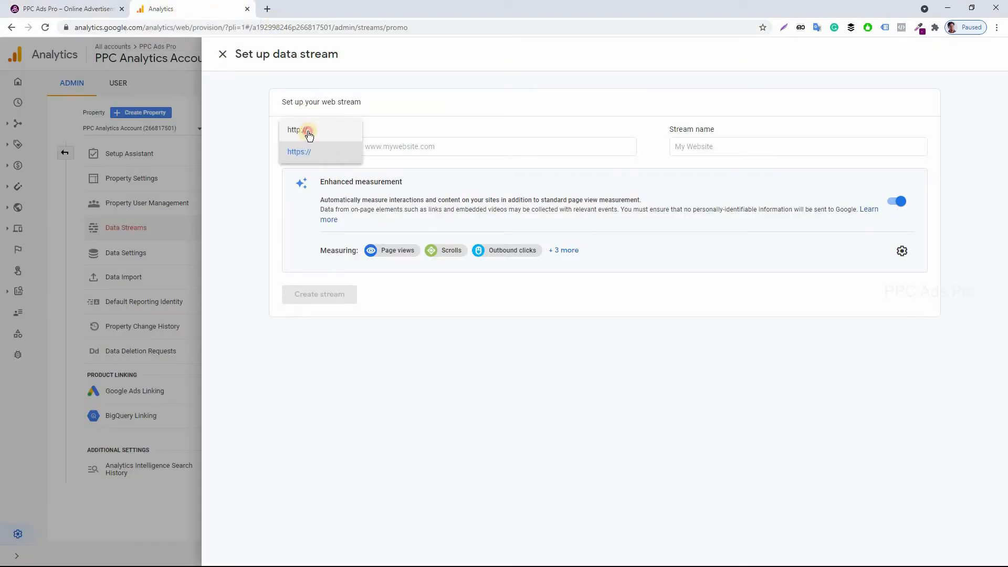
click(303, 136)
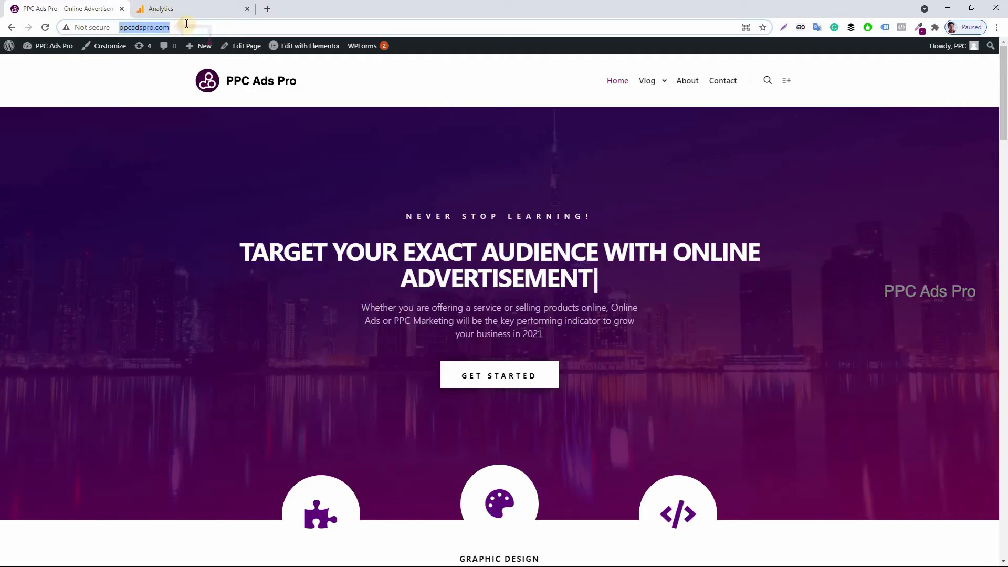
click(178, 11)
text(ppcadspro.com/)
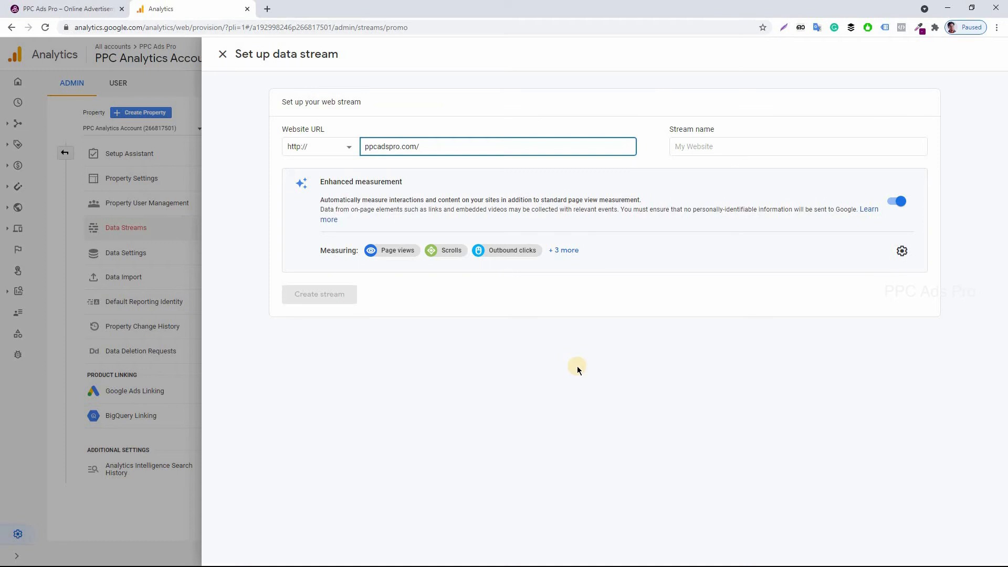
key(BackSpace)
Enter PPC Ads as the stream name and save the enhanced measurement settings with all event types enabled
click(720, 148)
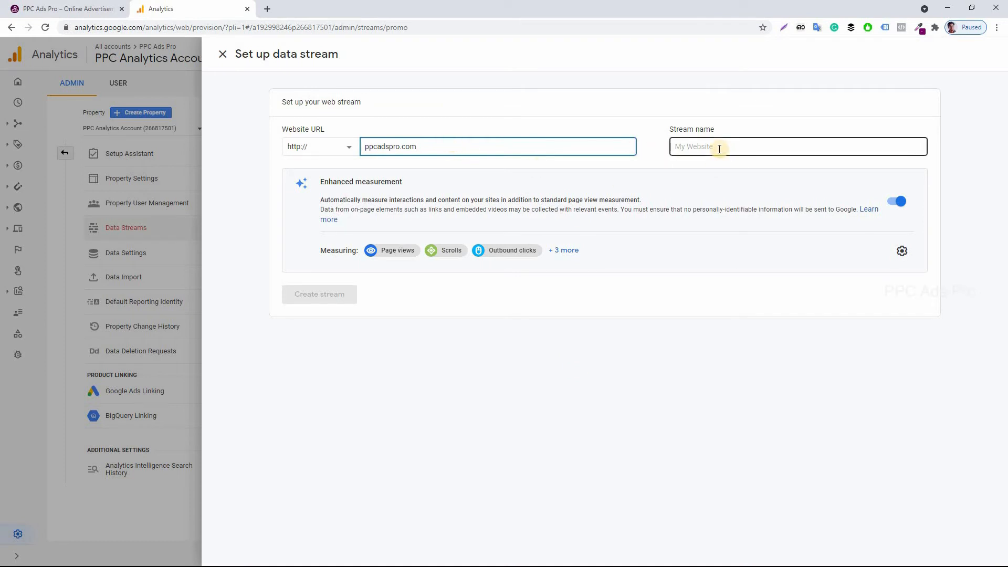
click(719, 149)
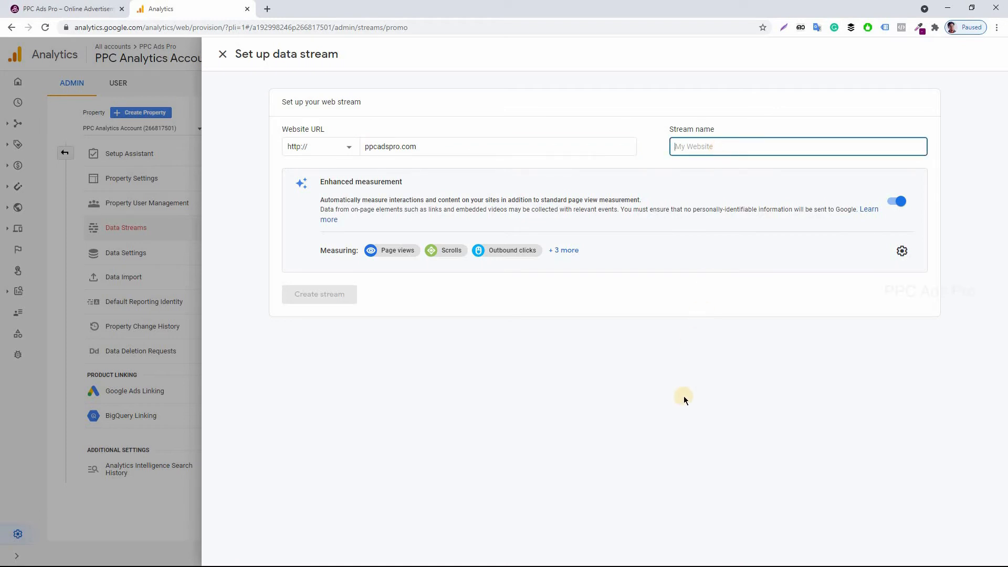
text(PPC Ads)
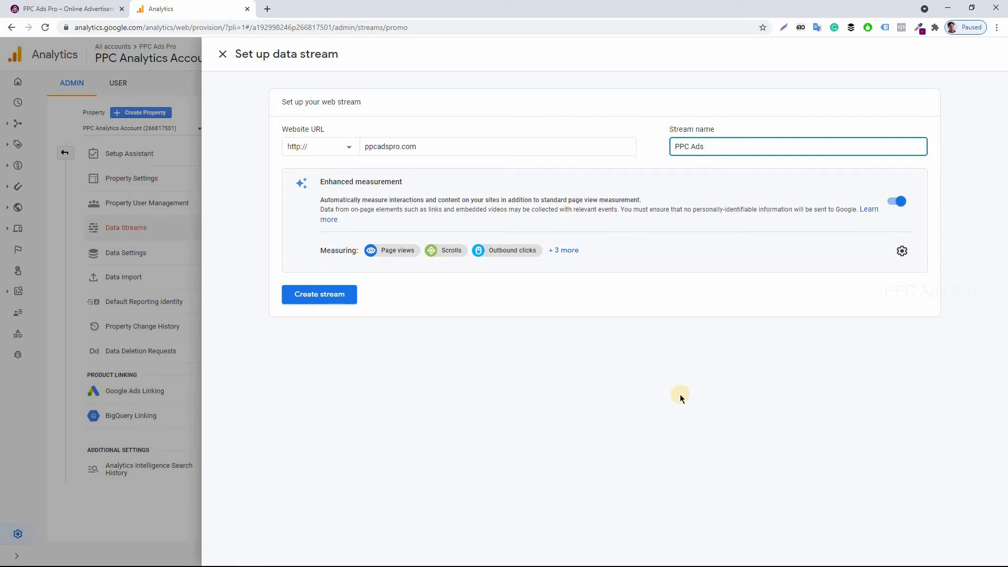
click(901, 251)
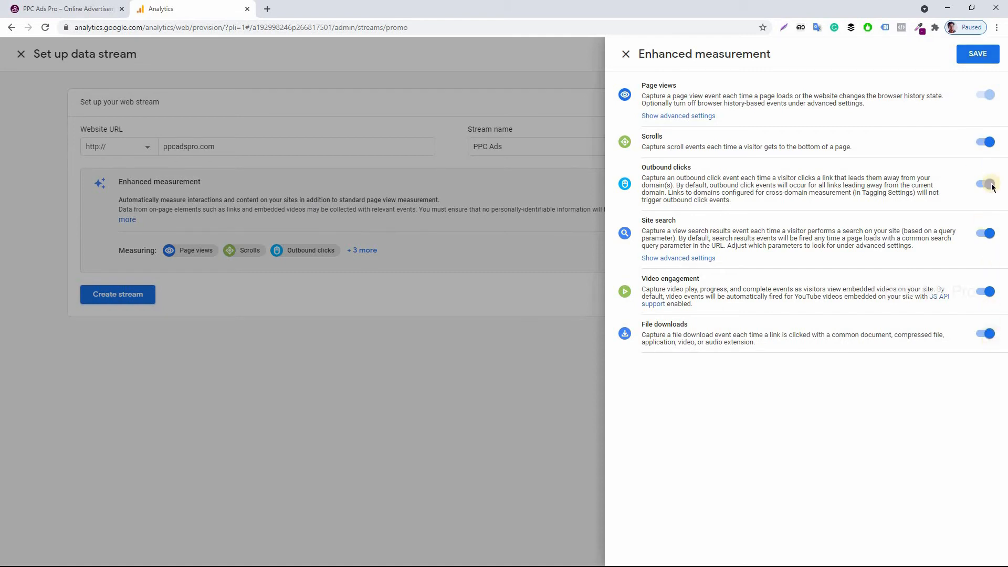
click(977, 54)
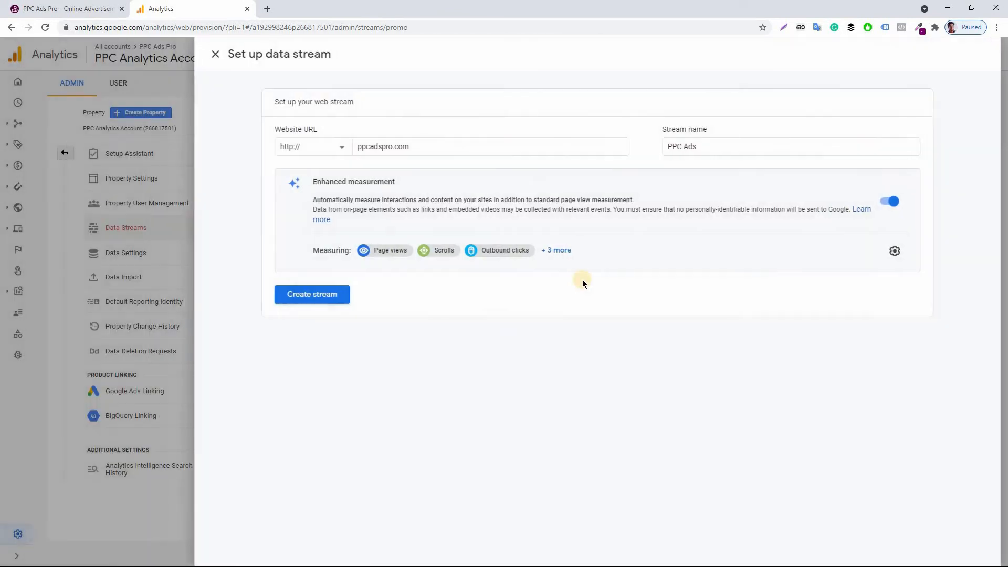
Complete the stream name as PPC Ads Pro Website and create the stream
text(PPC Ads Pro Websi)
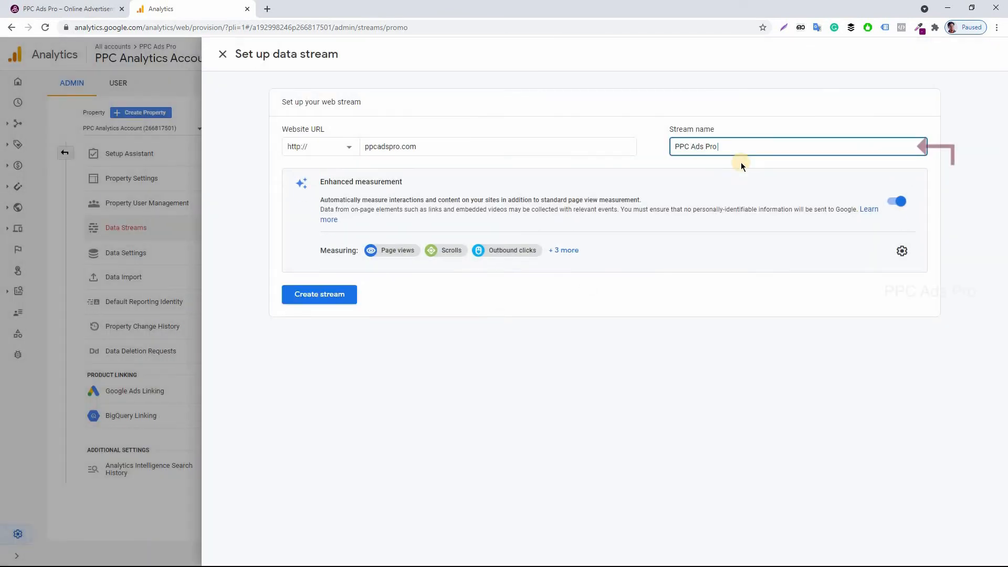
text(te)
click(326, 295)
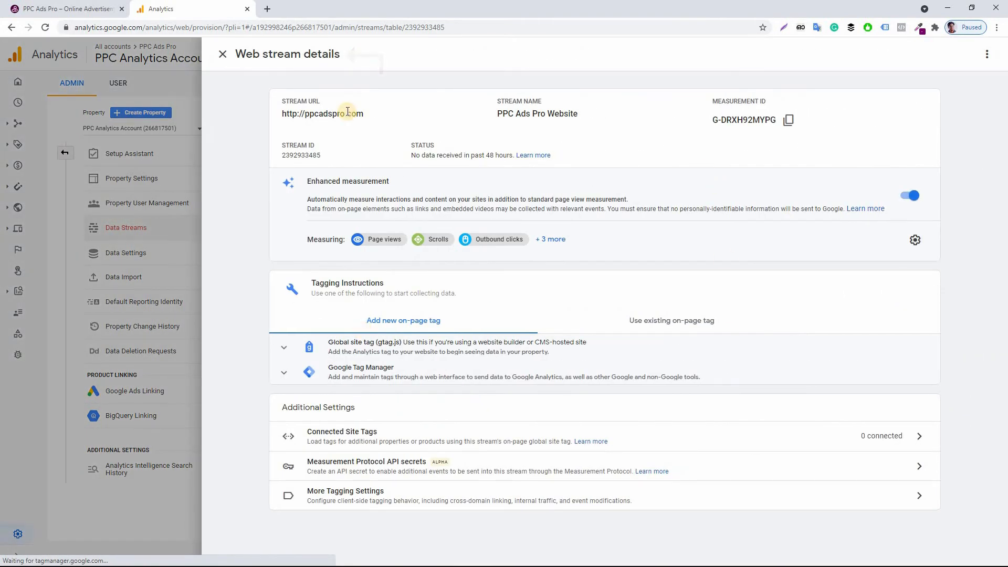
Dismiss the Measurement ID tip and examine the new web stream's URL, name and measurement ID
drag(367, 113, 284, 114)
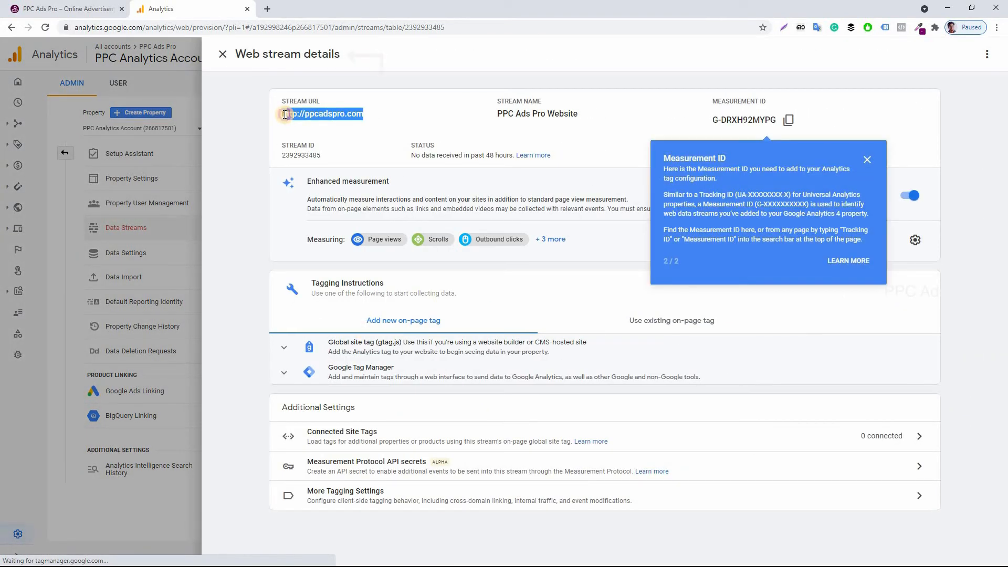
click(863, 157)
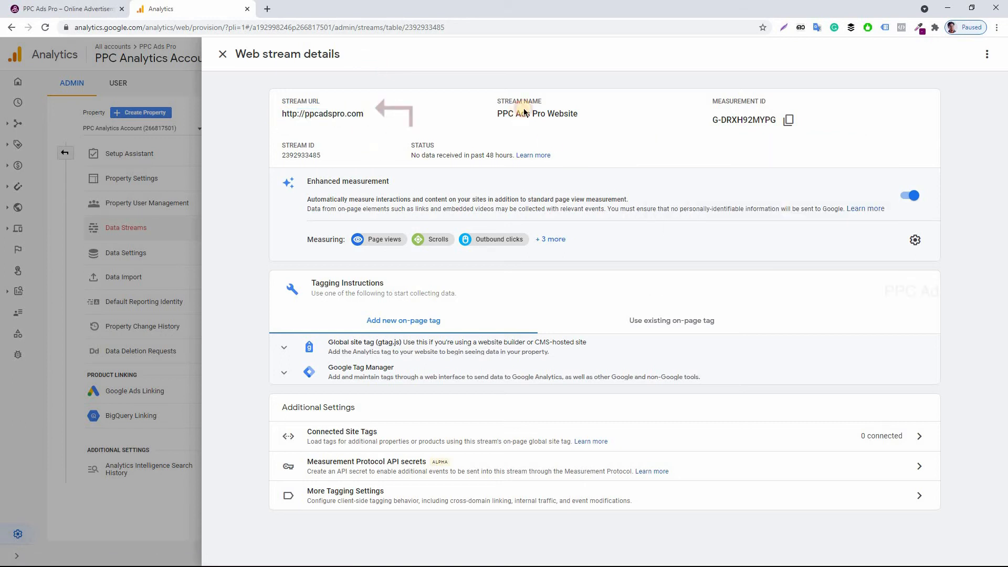
drag(576, 114, 496, 115)
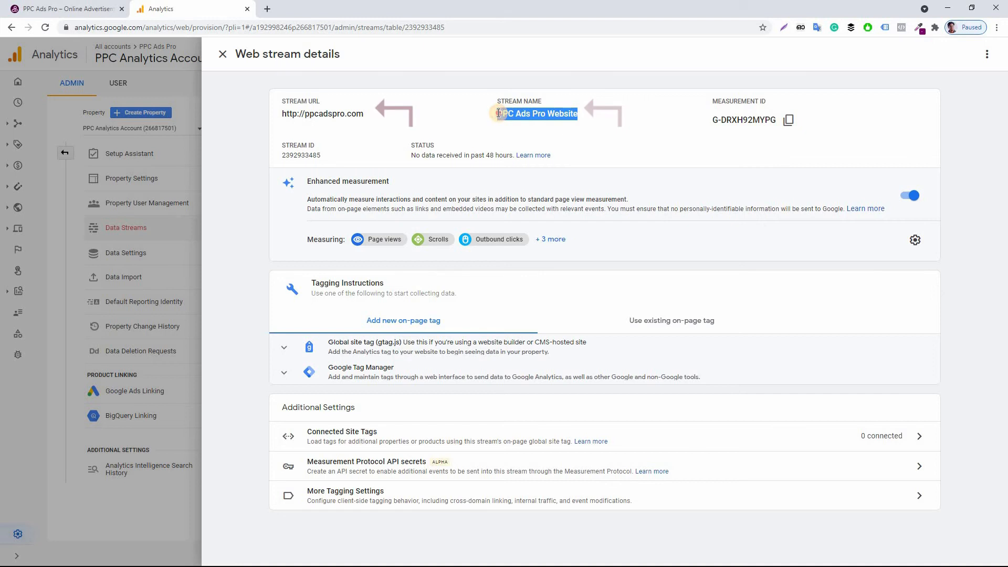
click(616, 118)
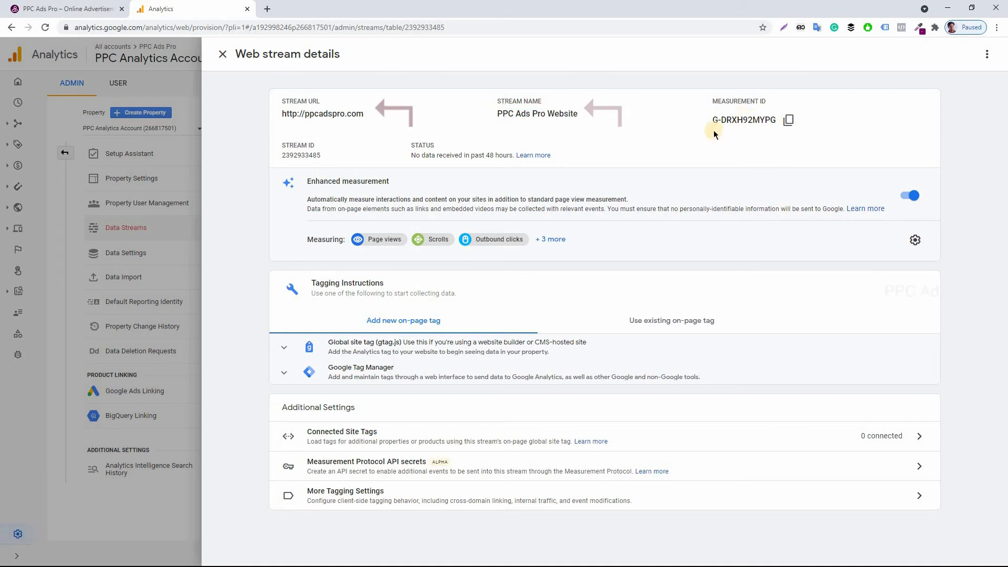
drag(777, 121, 712, 121)
click(708, 120)
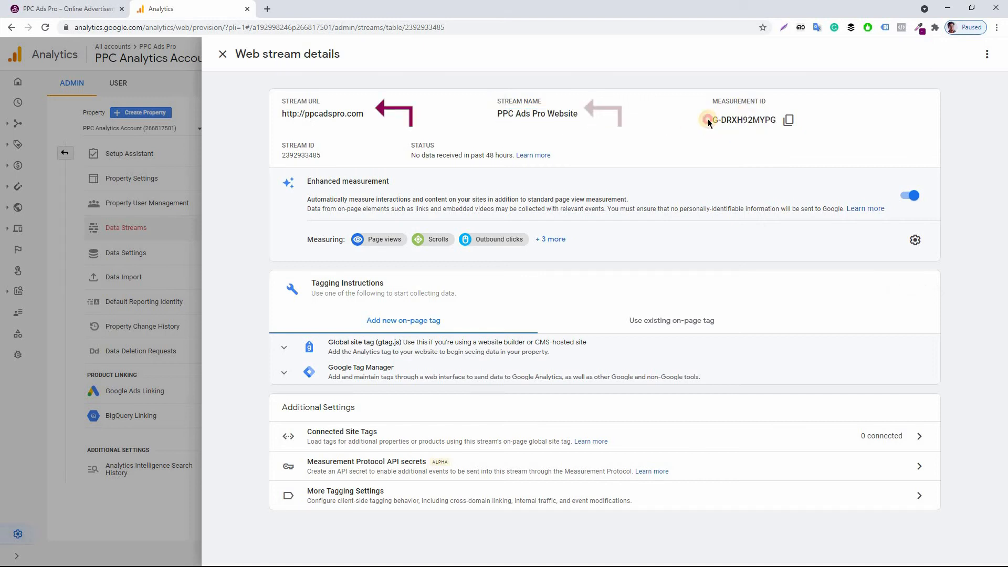
triple_click(711, 122)
click(660, 124)
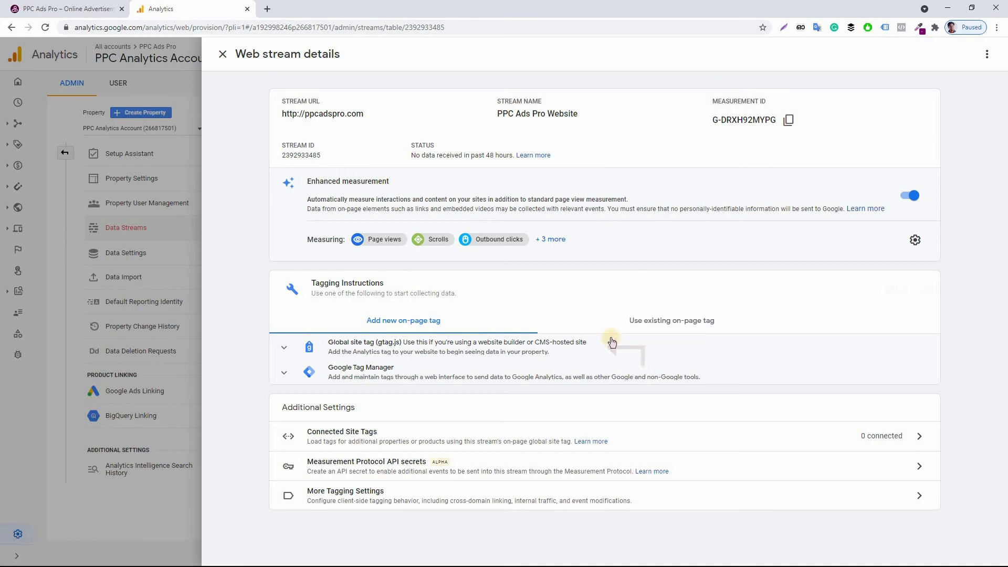
Expand the Global site tag (gtag.js) instructions, review where the tag belongs, and copy the full tag snippet
click(420, 357)
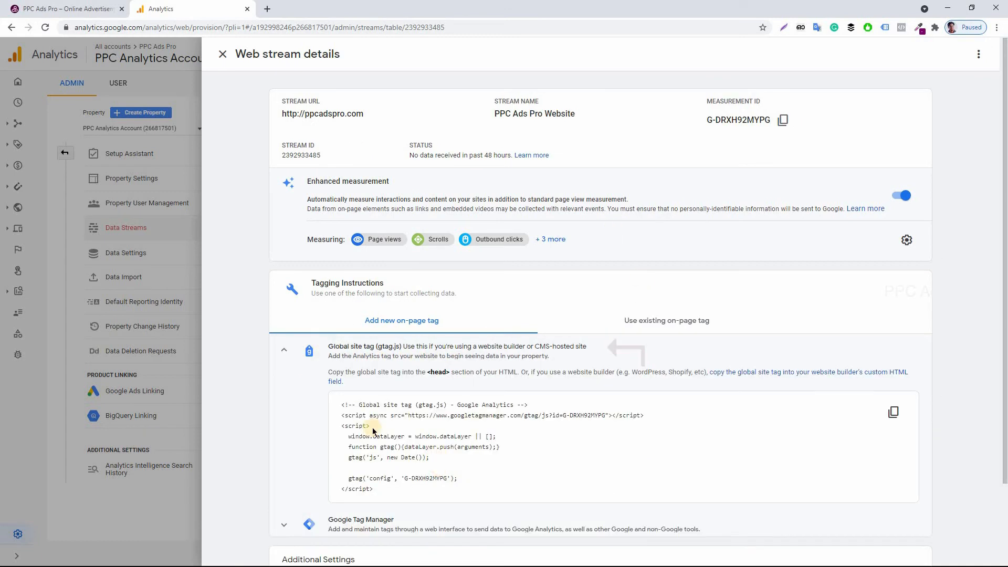
drag(341, 404, 512, 467)
click(439, 493)
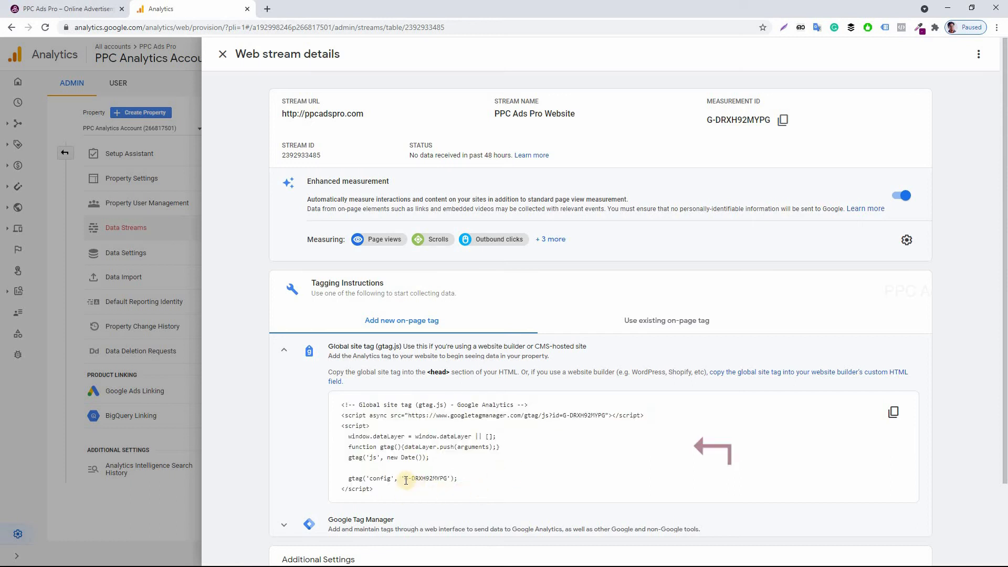
drag(405, 478, 446, 478)
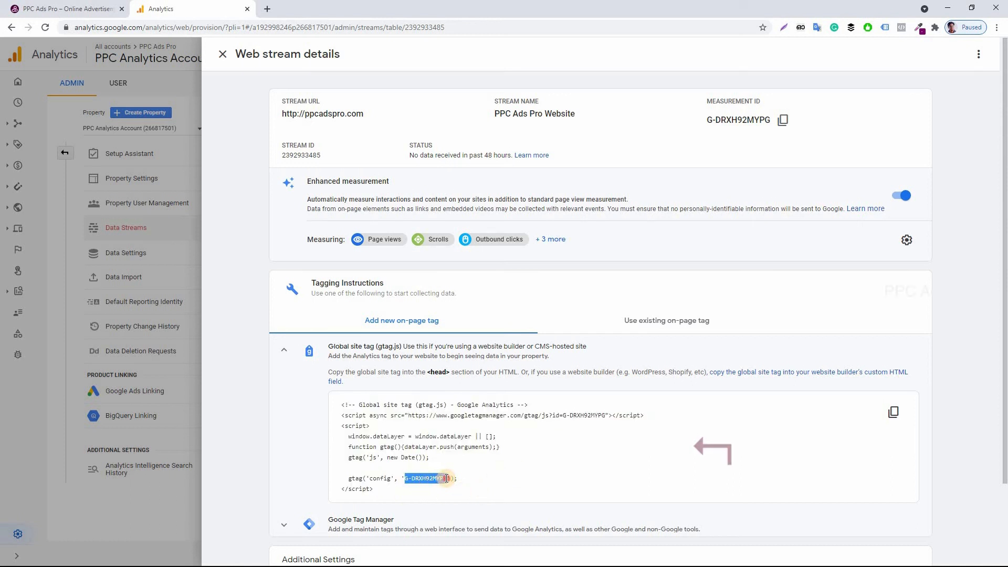
click(892, 413)
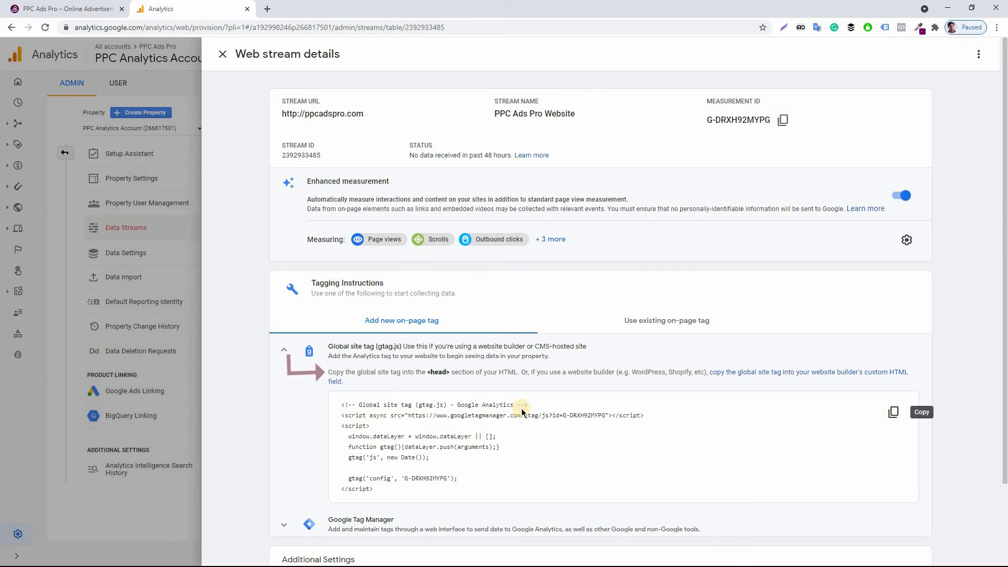
drag(329, 374, 913, 373)
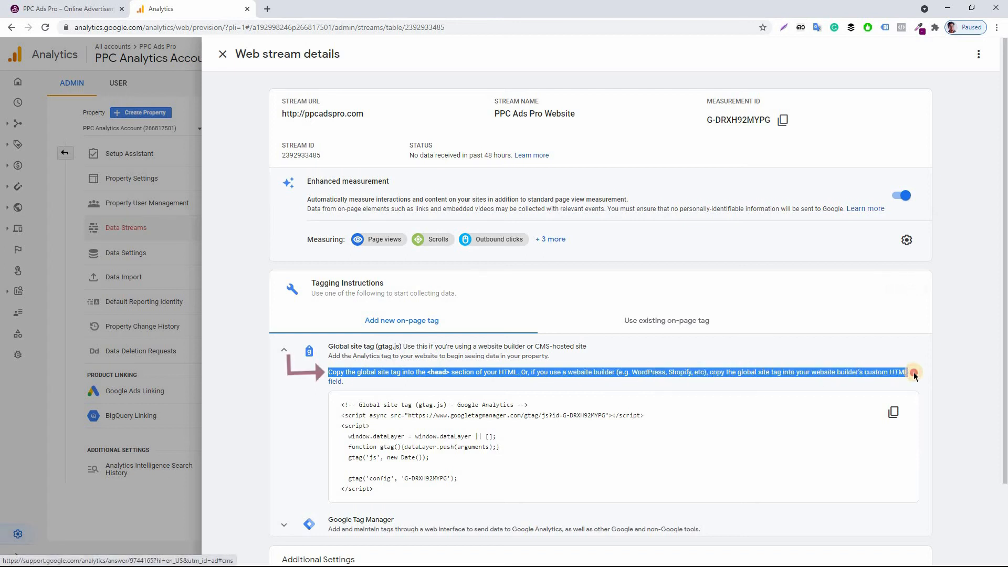
click(352, 387)
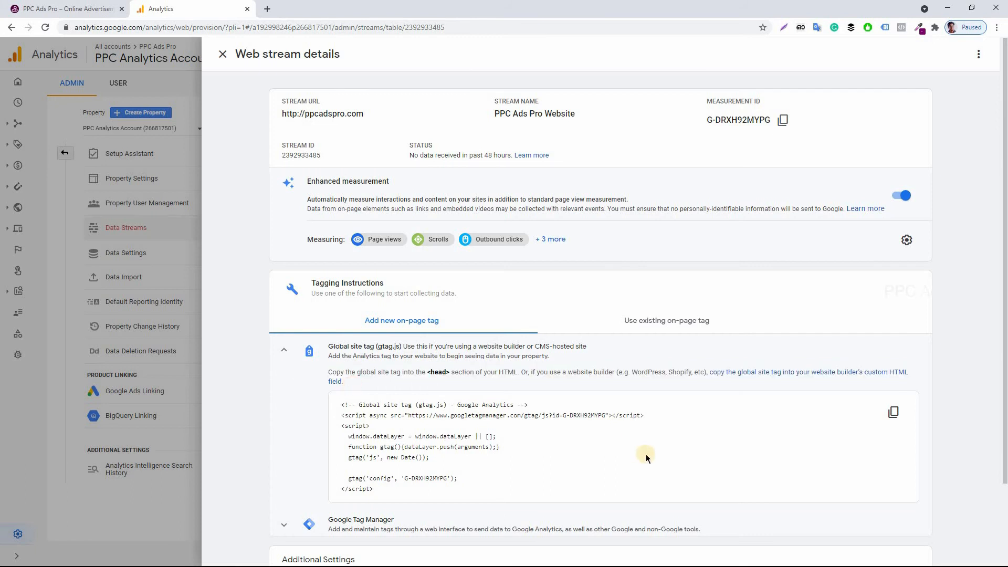
click(895, 414)
Switch to the PPC Ads Pro site's WordPress dashboard and open the Rife Free theme's header.php in the Theme Editor
click(77, 9)
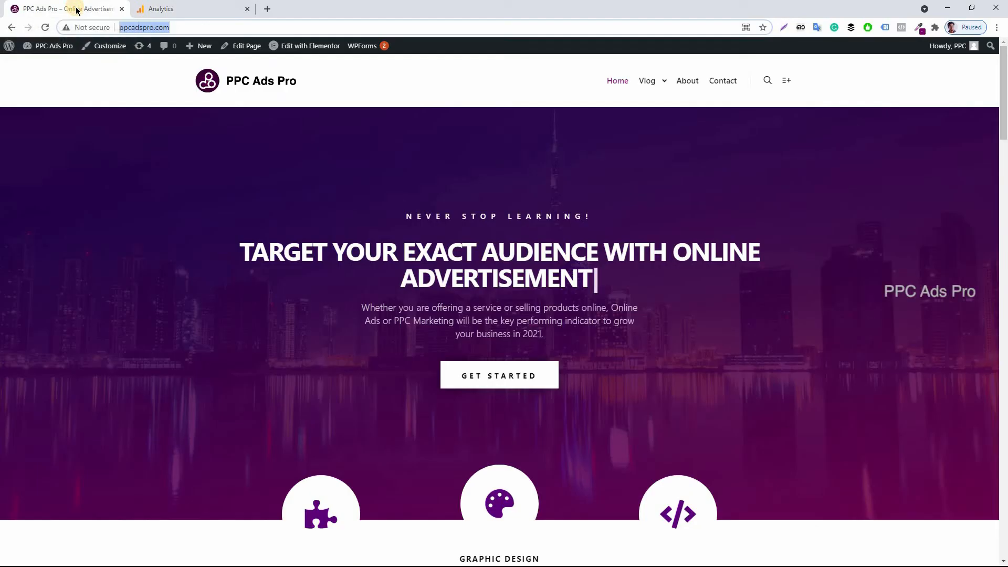
mouse_move(45, 45)
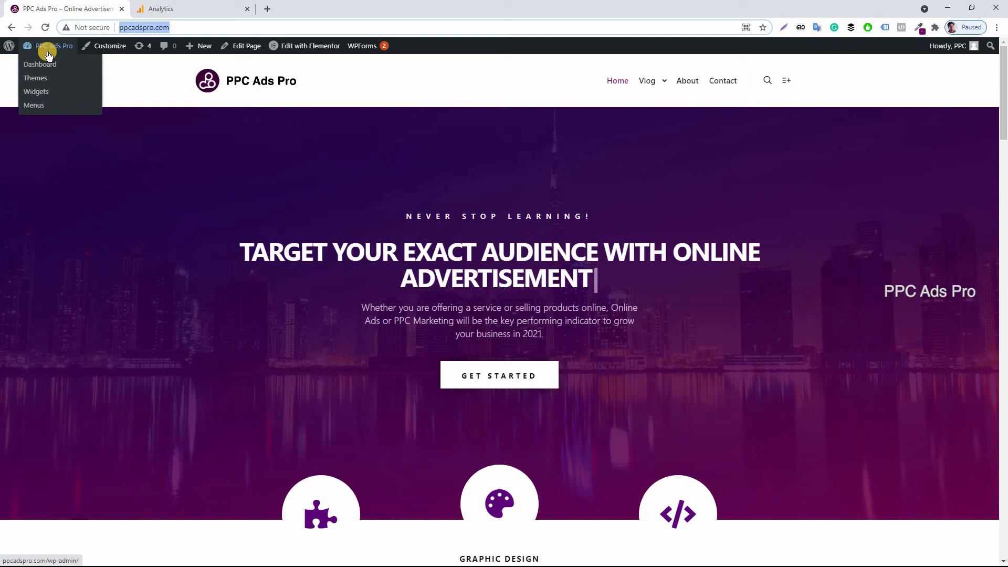
click(45, 69)
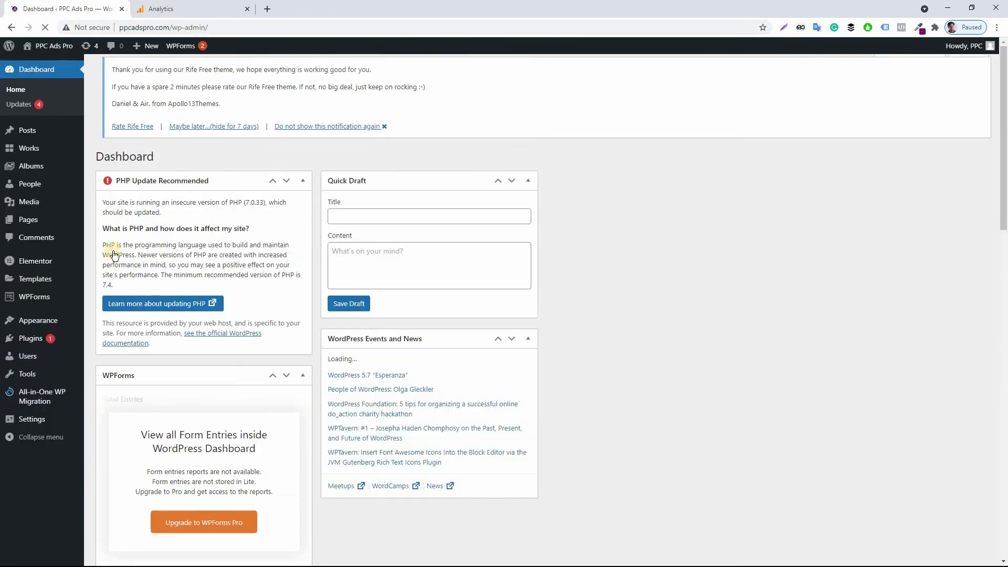
mouse_move(38, 320)
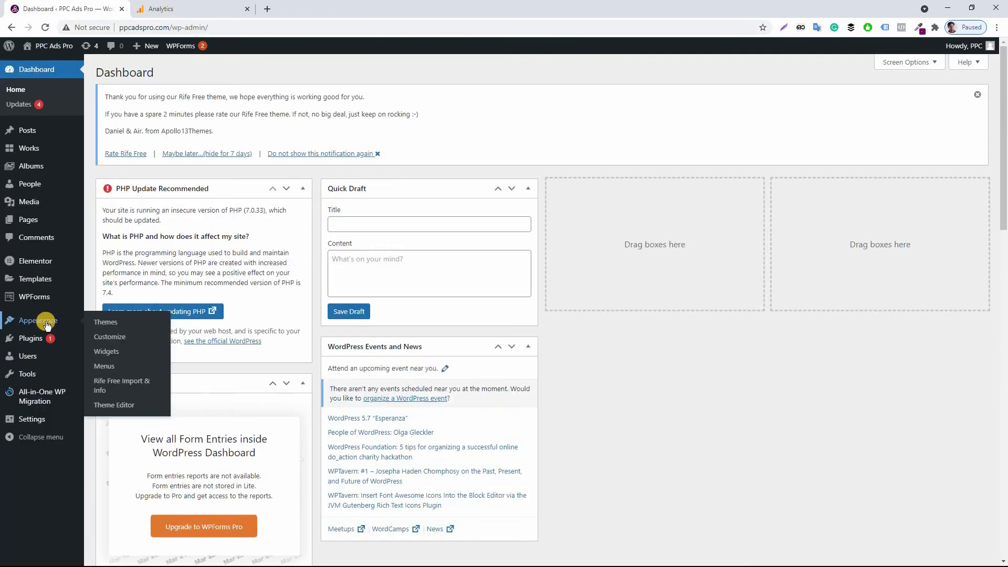
click(124, 405)
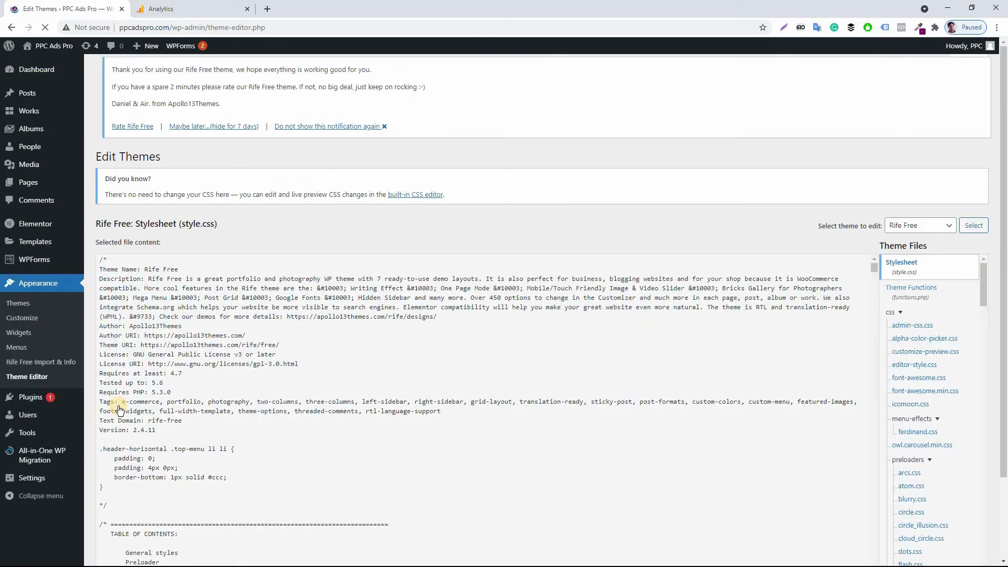
drag(984, 288, 980, 386)
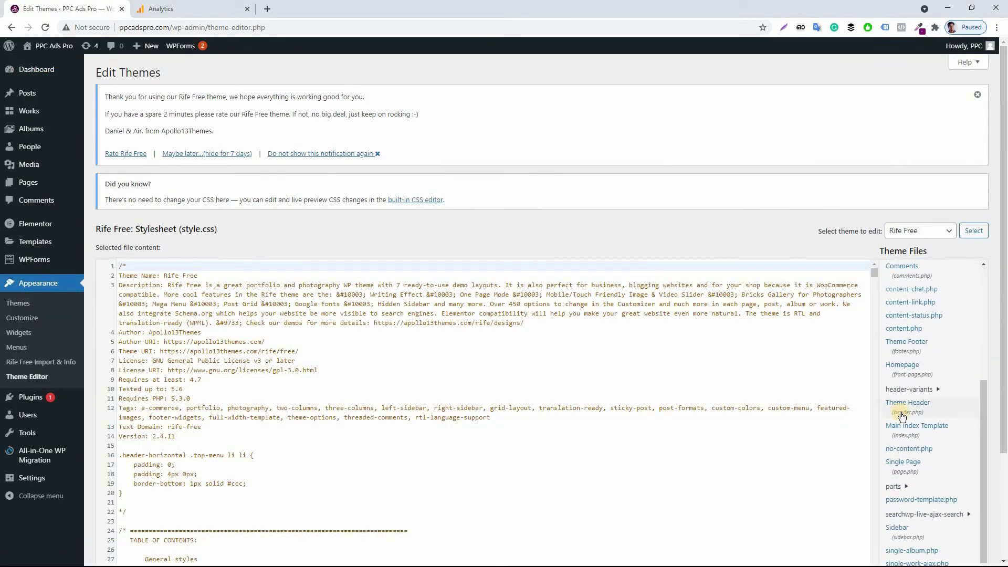
click(918, 409)
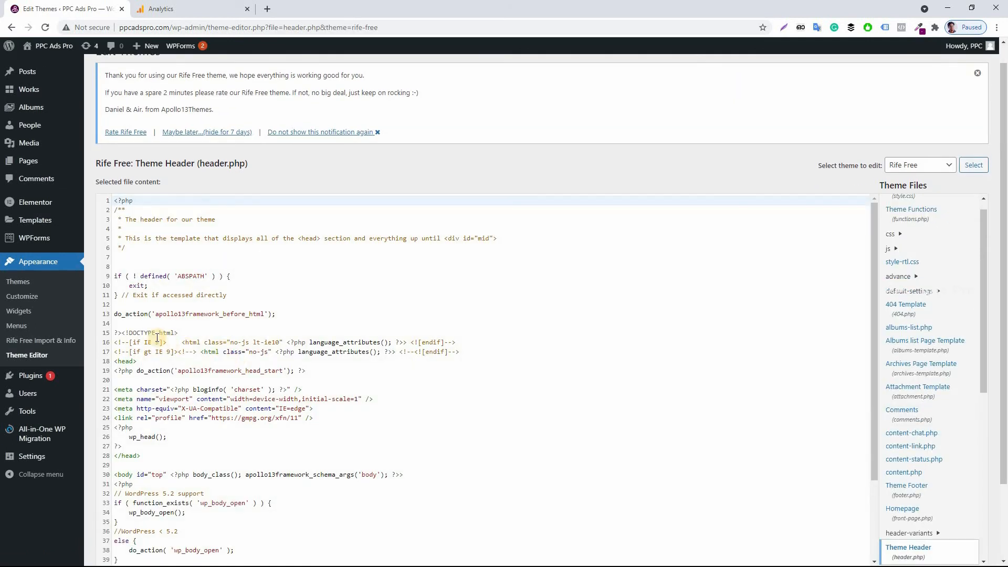
Locate the head section in header.php and paste the copied global site tag on new lines just below the opening <head> tag
click(158, 340)
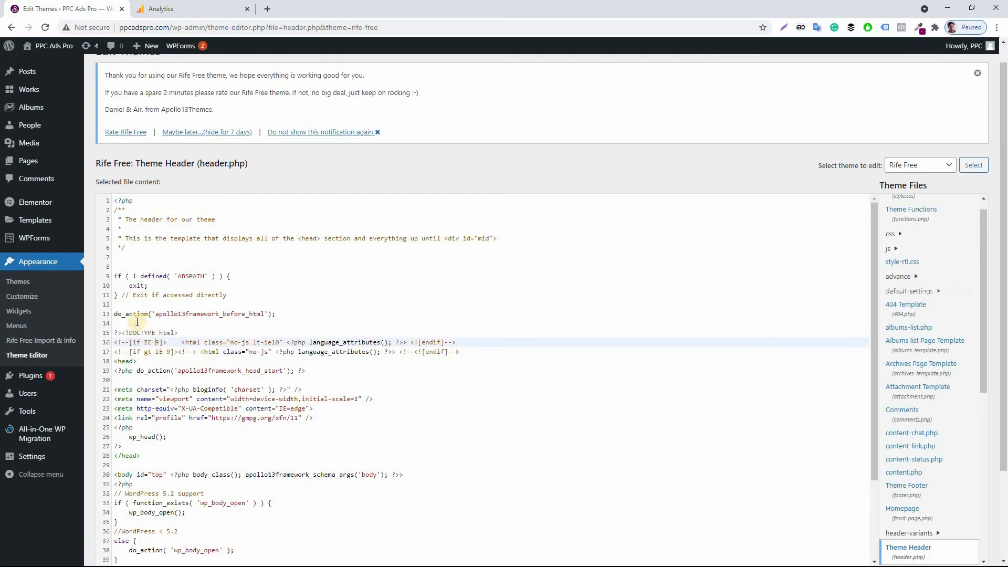
click(124, 360)
drag(145, 456, 114, 362)
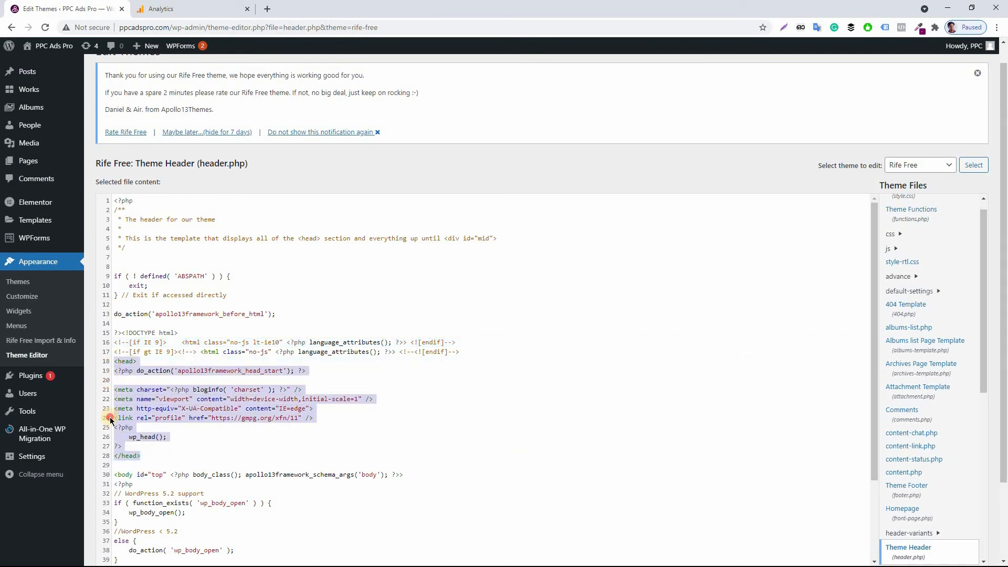
click(189, 452)
click(149, 361)
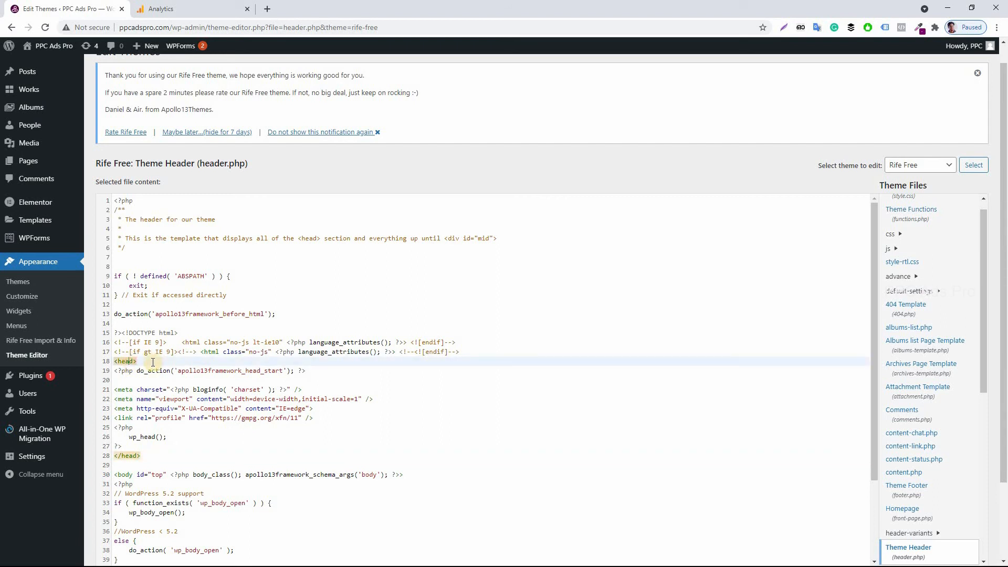
key(Return)
key(Return)
key(Return)
right_click(136, 385)
click(189, 463)
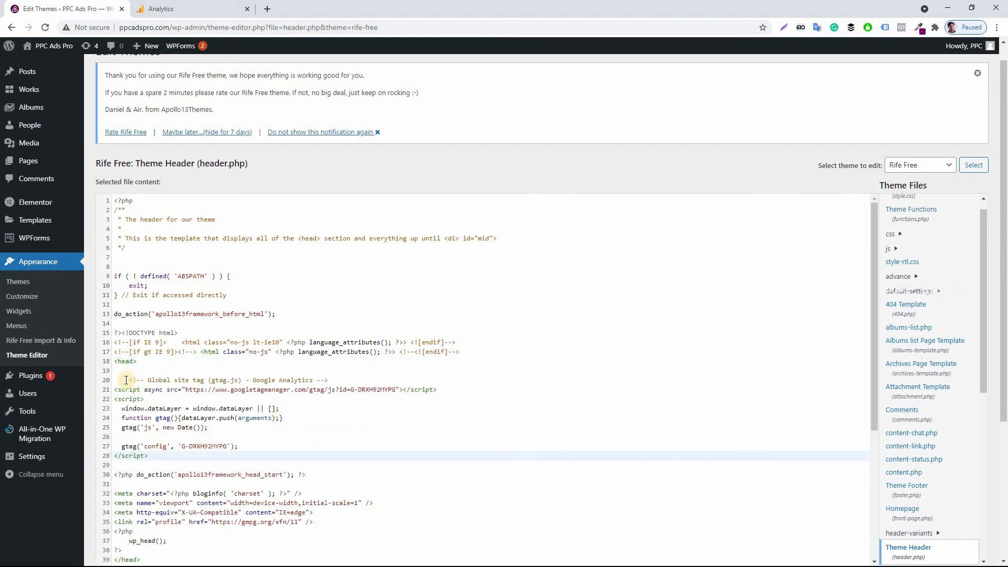
Review the pasted gtag.js block in header.php and update the file
drag(126, 379, 185, 461)
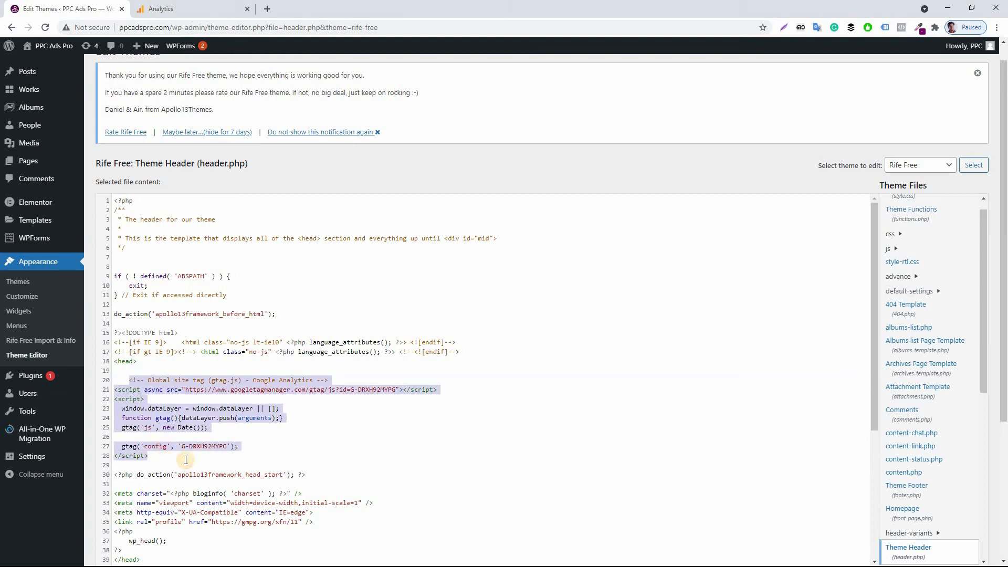
click(298, 447)
scroll(298, 447, down, 4)
click(115, 405)
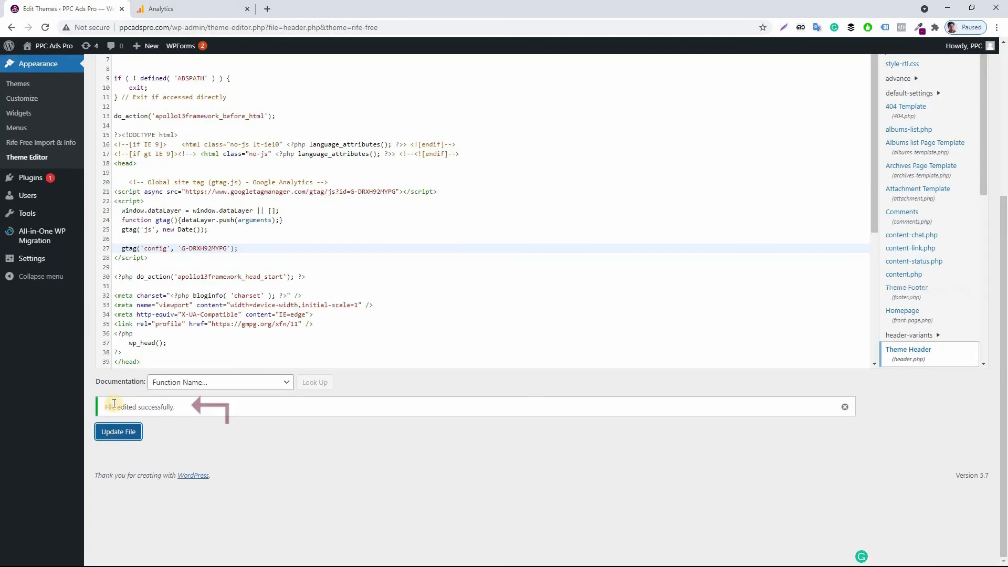
drag(176, 408, 103, 410)
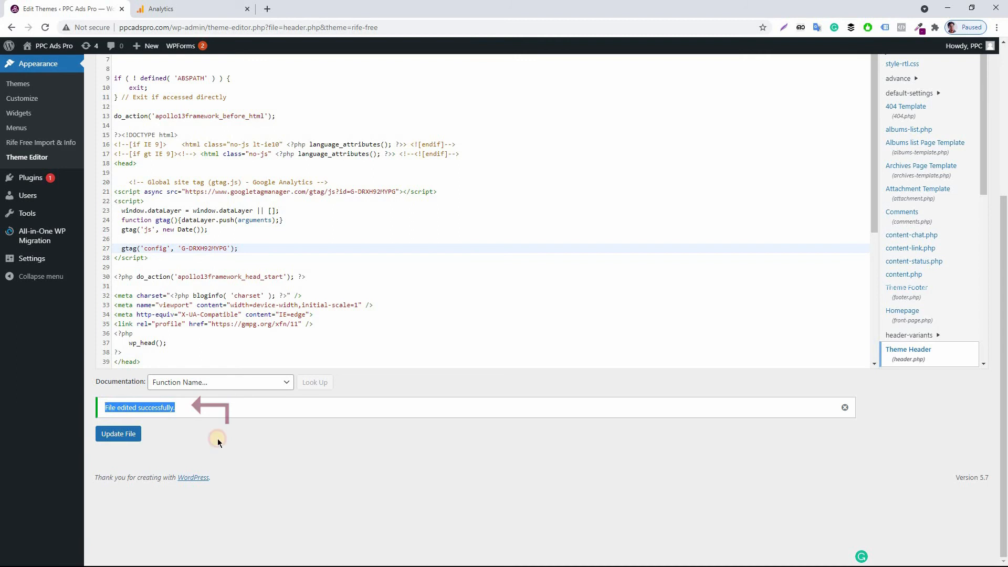
click(422, 390)
Switch to Google Analytics, close the web stream details and check the site's users, page views and events in the Realtime overview
click(176, 5)
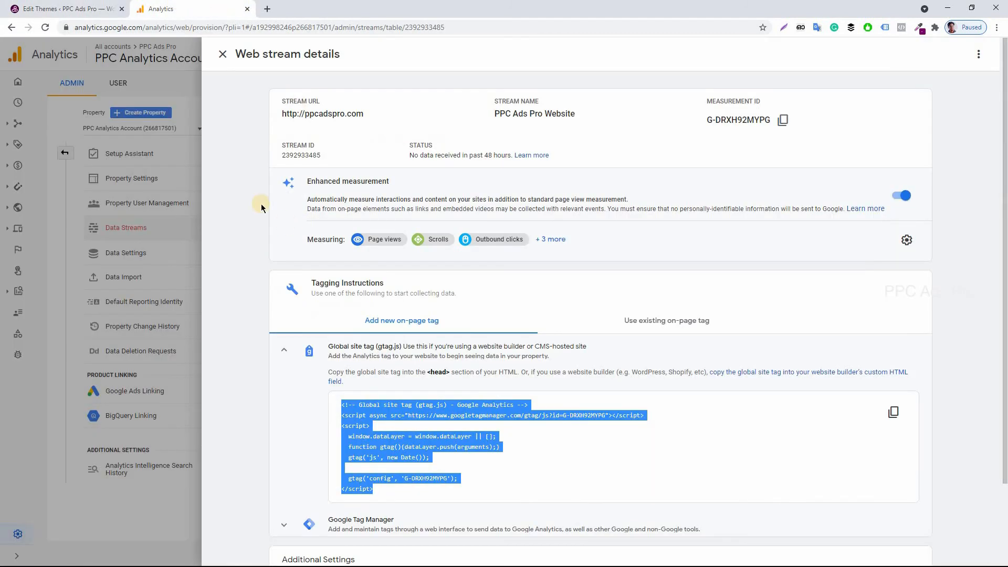
click(487, 56)
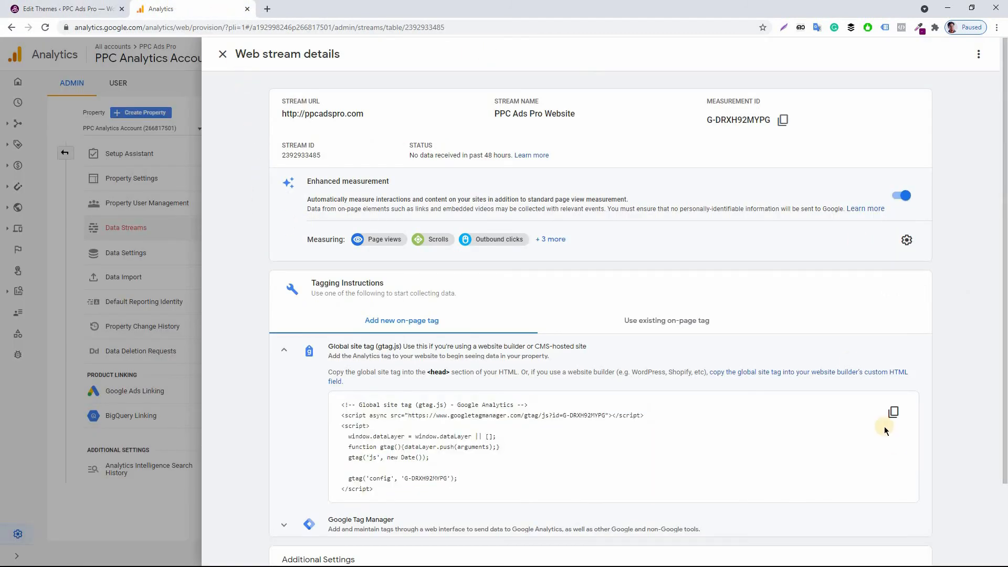
scroll(850, 361, down, 2)
scroll(738, 456, up, 2)
click(223, 55)
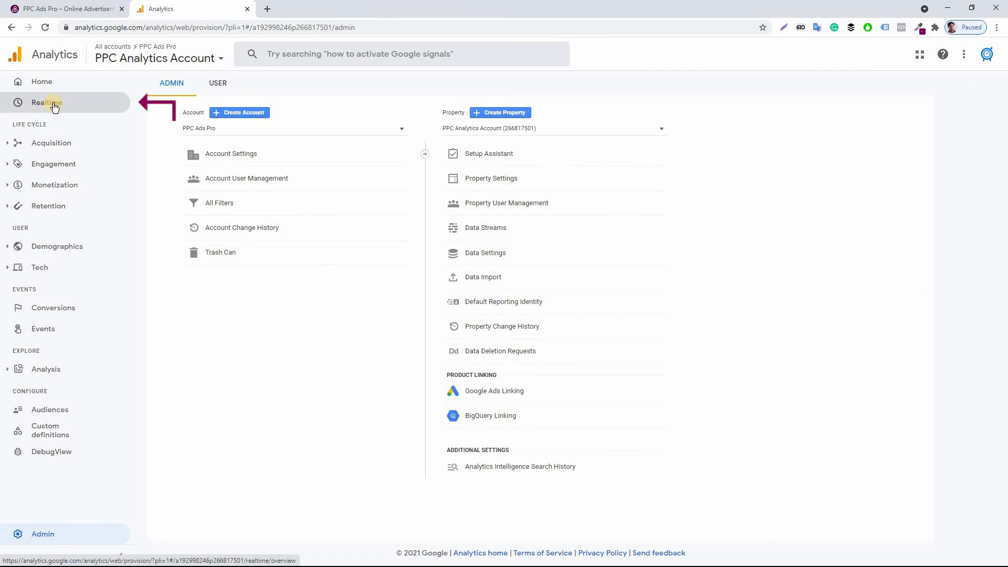
click(53, 103)
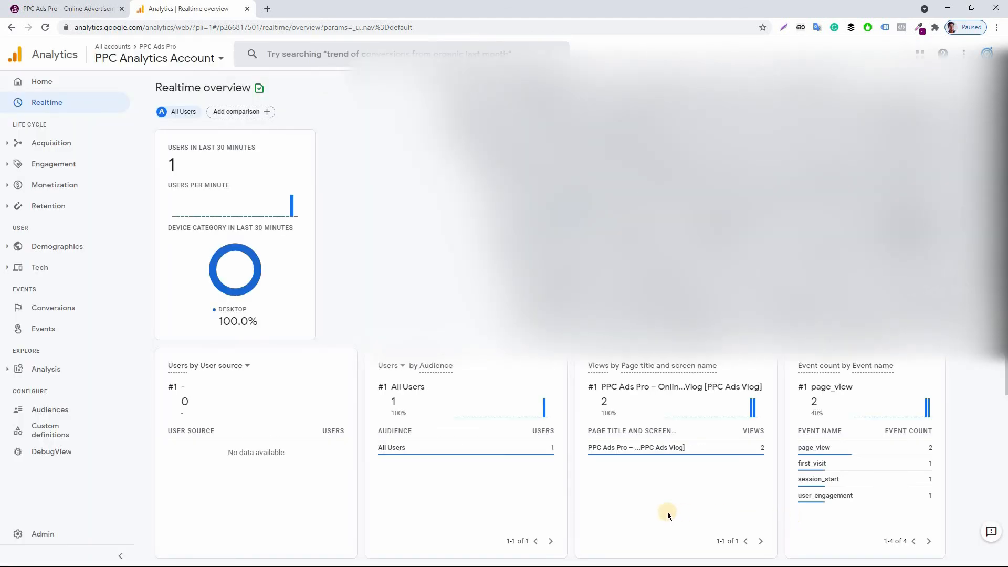
mouse_move(822, 451)
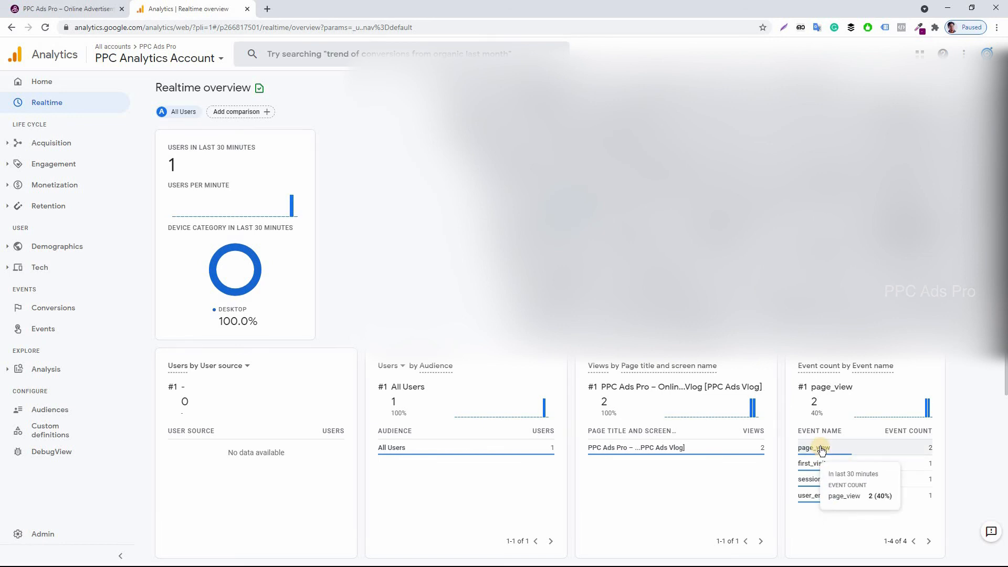
Look over the property's Home page and the Admin settings, choosing PPC Ads Pro from the account list
click(49, 84)
click(485, 106)
click(43, 534)
click(274, 128)
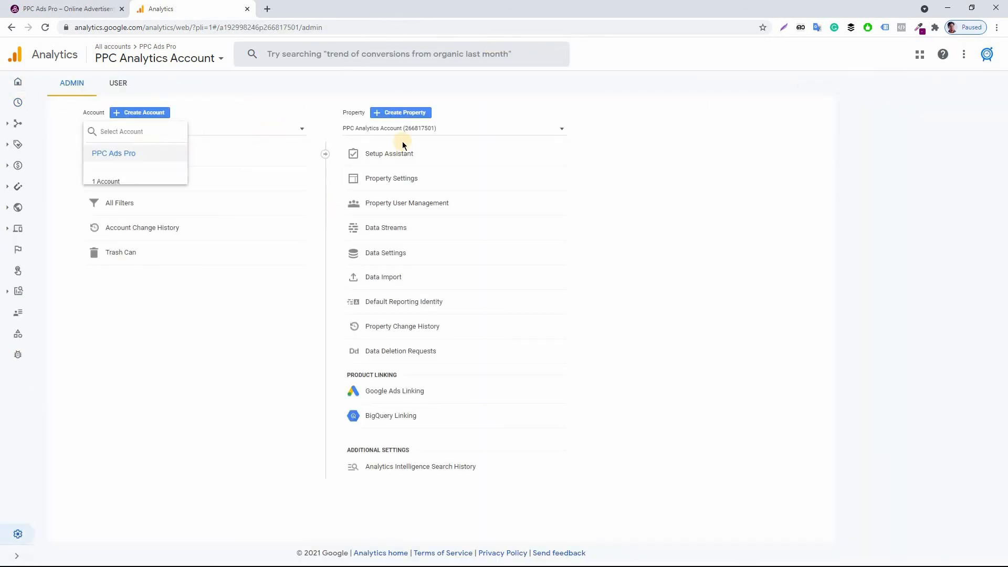
click(145, 156)
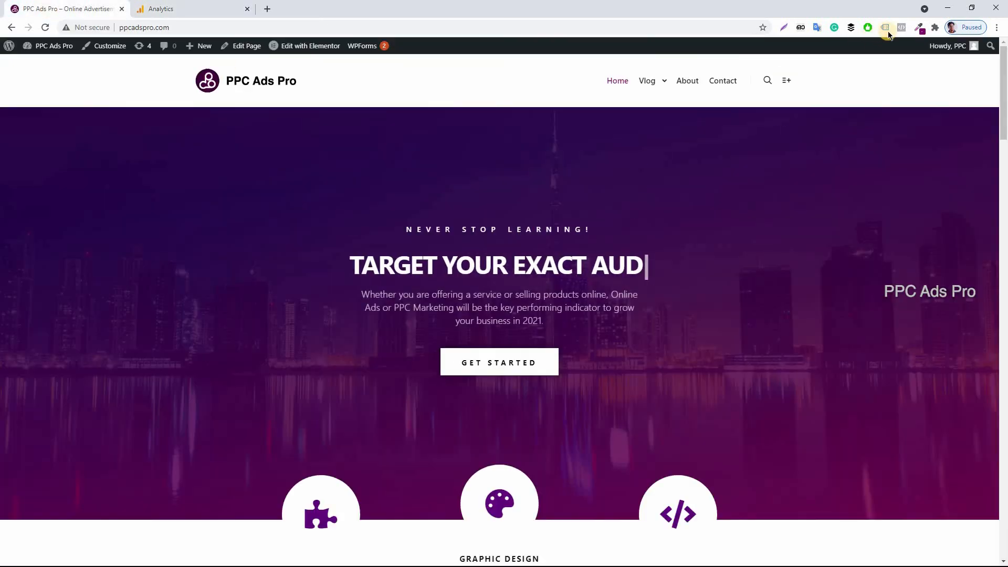
Enable Tag Assistant Legacy on the PPC Ads Pro homepage, reload the page and inspect the tag analysis
click(886, 28)
click(680, 140)
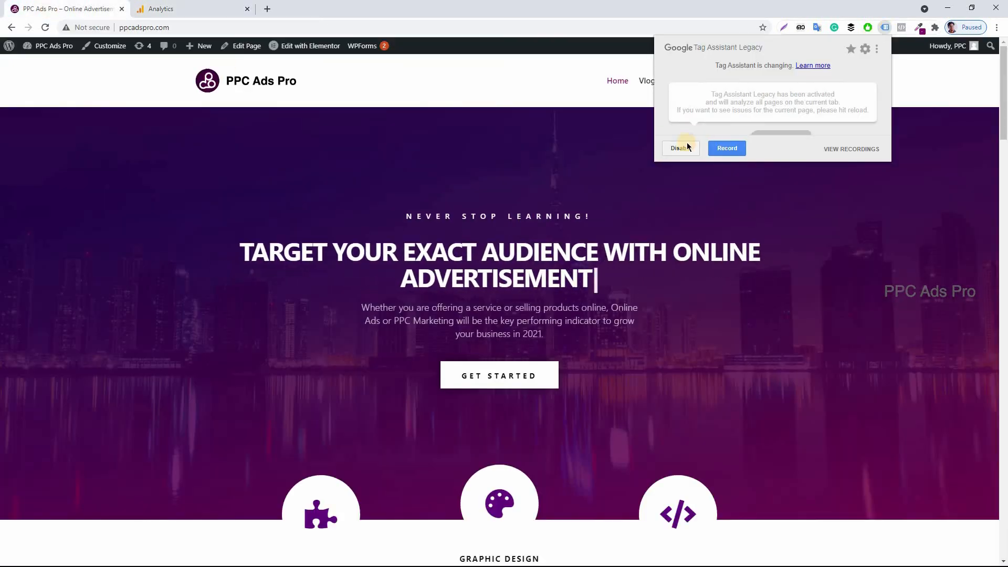
click(46, 27)
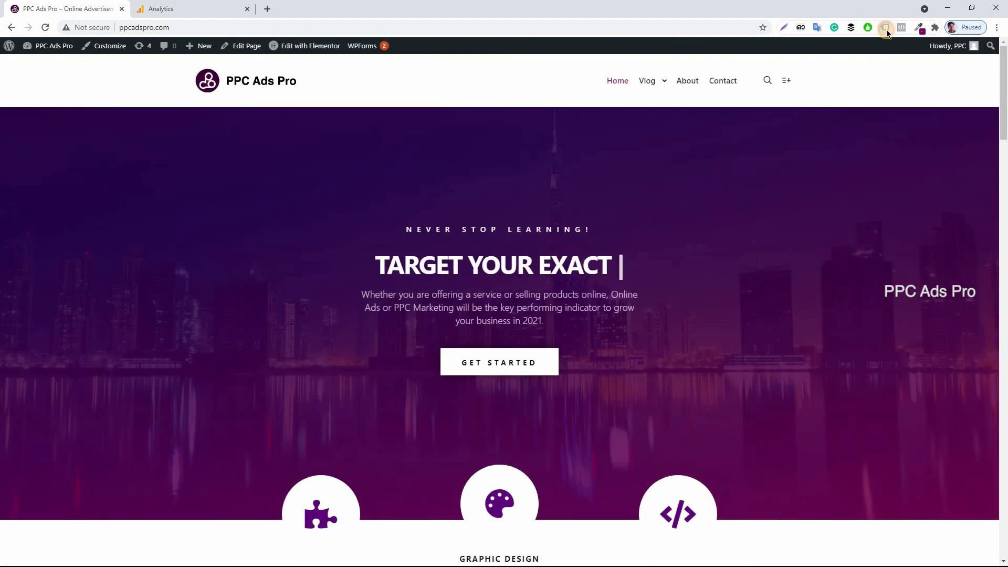
click(886, 31)
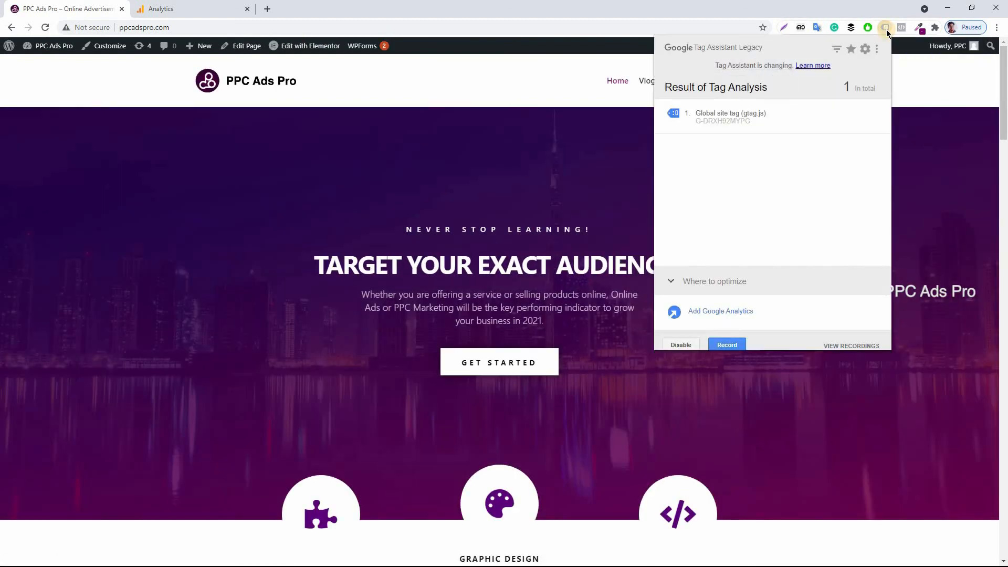